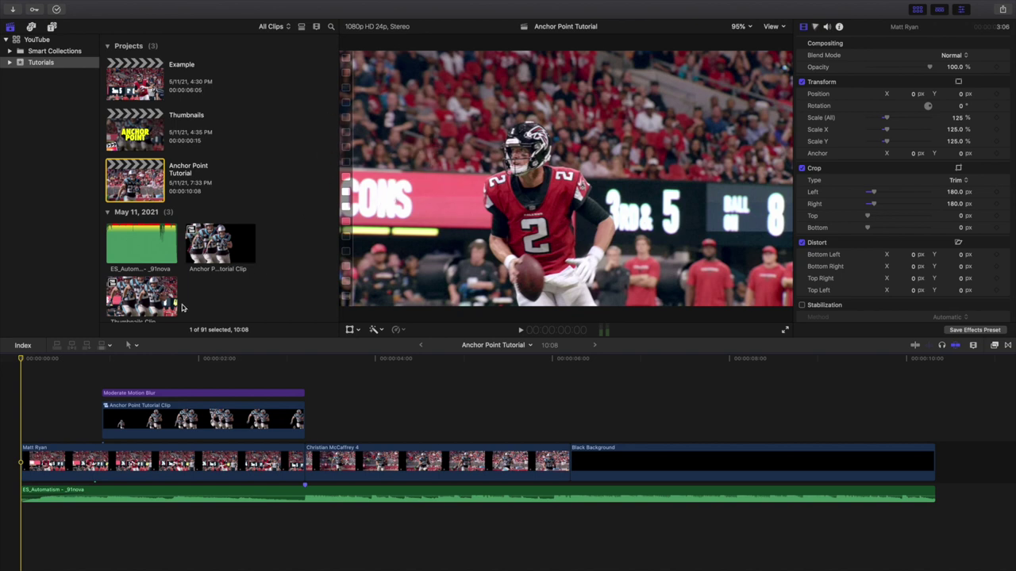
Play back the Anchor Point Tutorial project from the start to examine the layered player entrance and its motion blur
key("space")
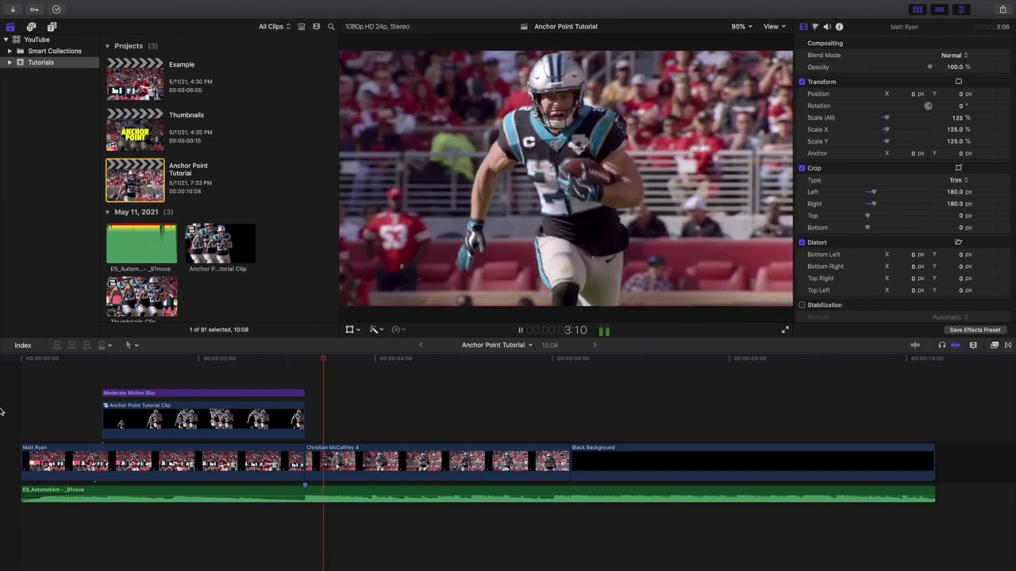
key("Home")
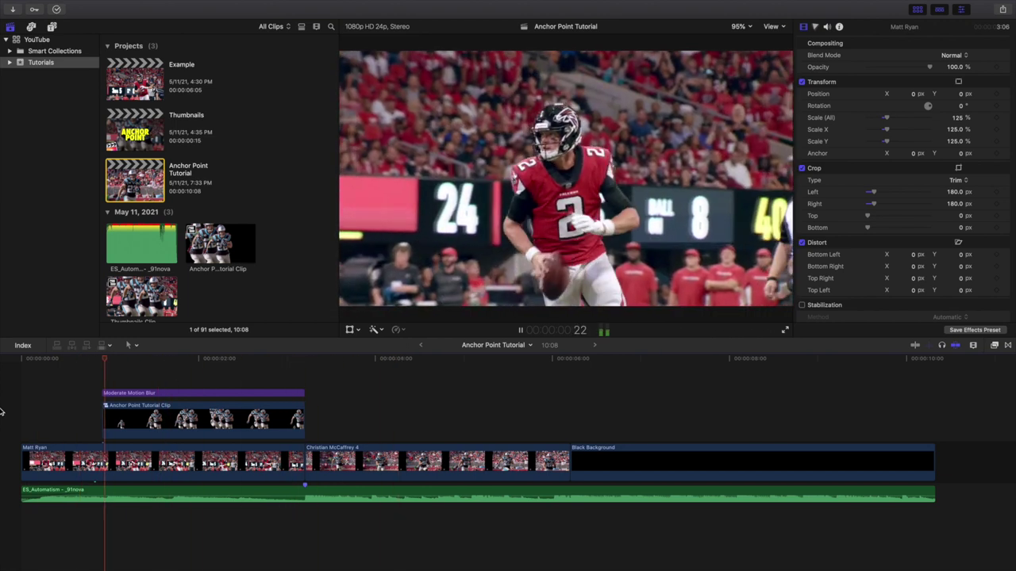
key("Home")
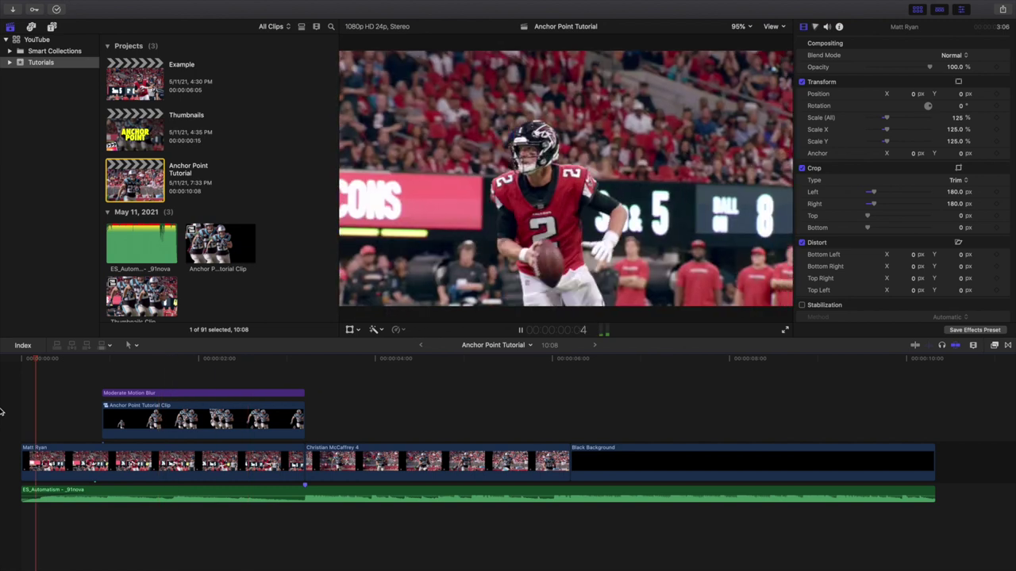
key("space")
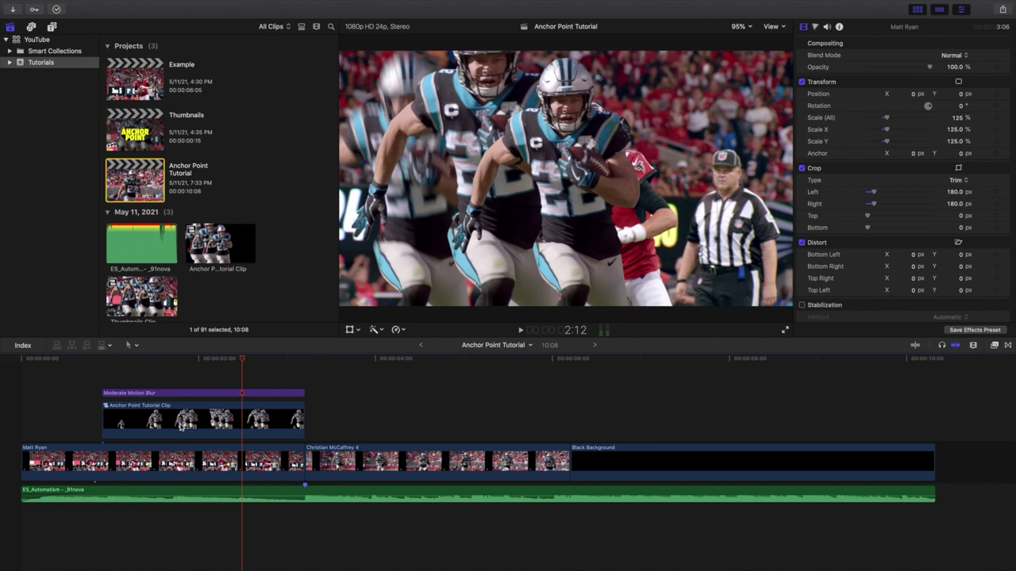
left_click(18, 396)
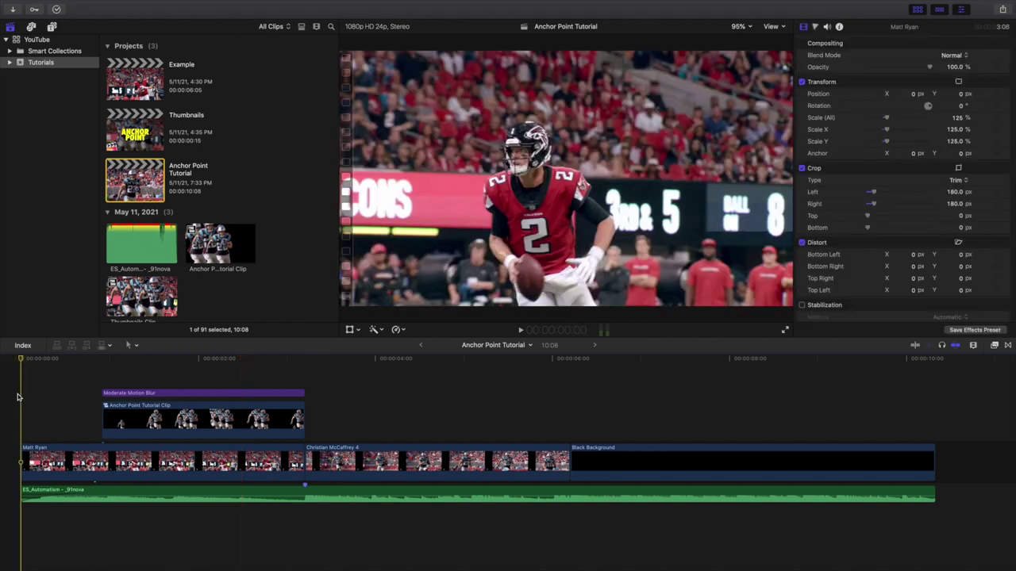
key("space")
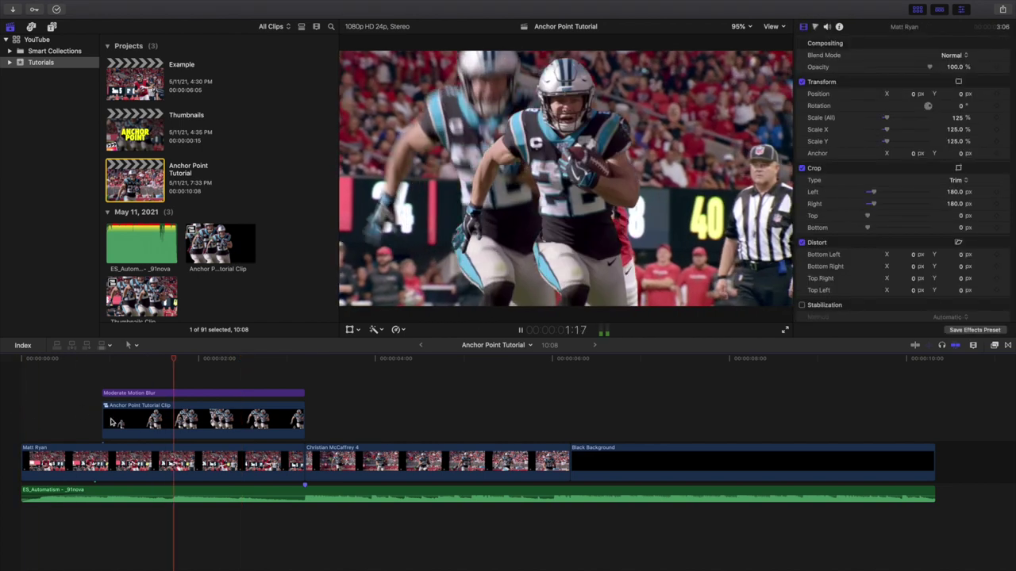
key("space")
left_click(155, 395)
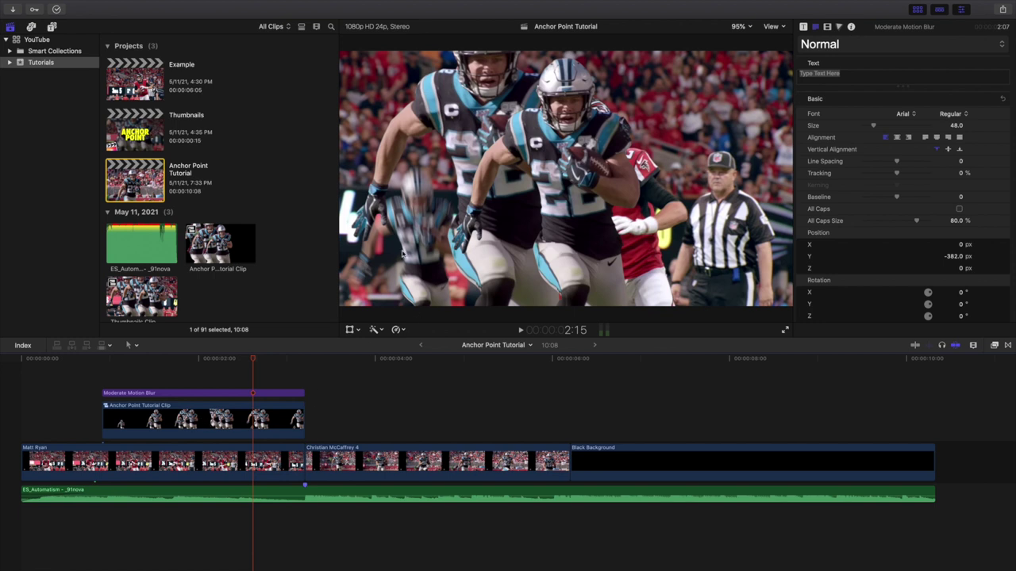
Open the Example project and select the Christian McCaffrey 4 clip with the playhead at its first frame
double_click(153, 89)
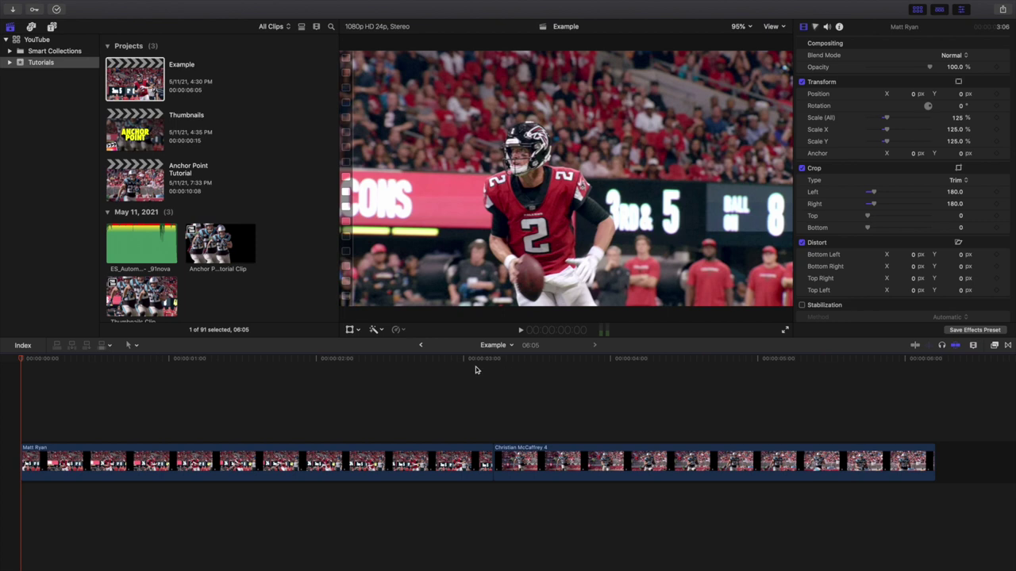
key("super+equal")
scroll(528, 373, "right", 5)
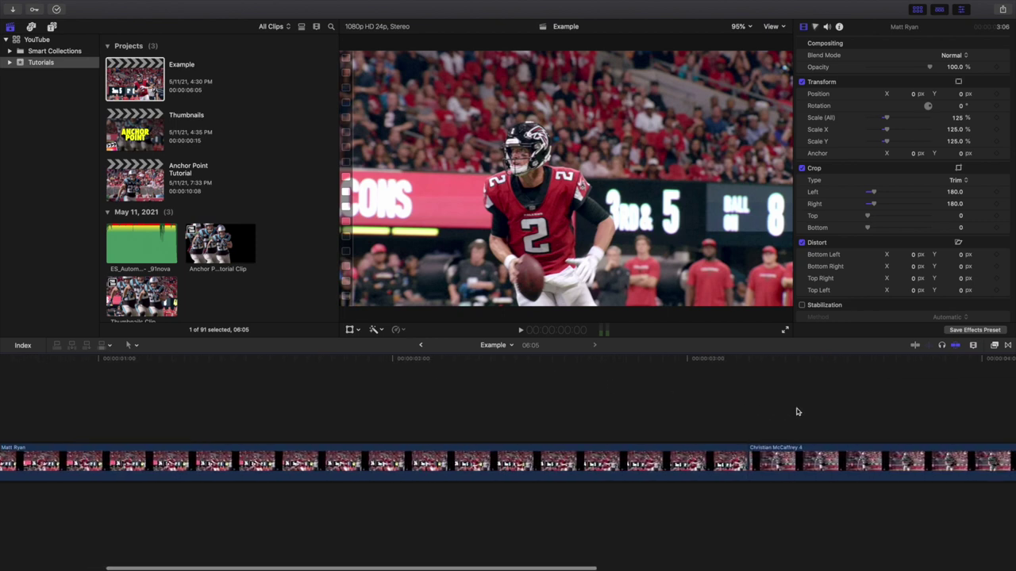
left_click(753, 417)
left_click(763, 460)
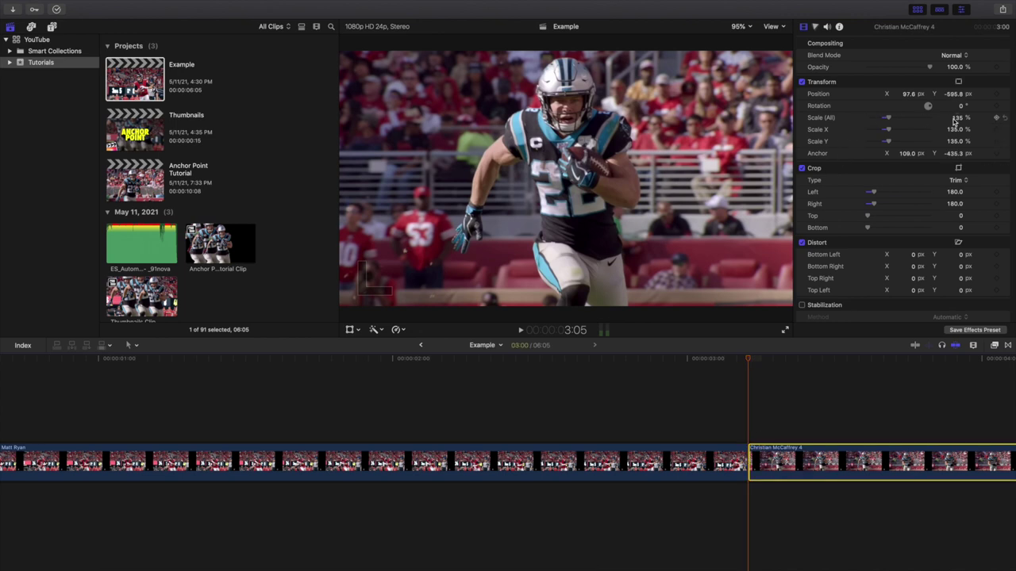
Reset all transform settings of the Christian McCaffrey 4 clip and set its overall scale to 125%
left_click_drag(958, 119, 955, 119)
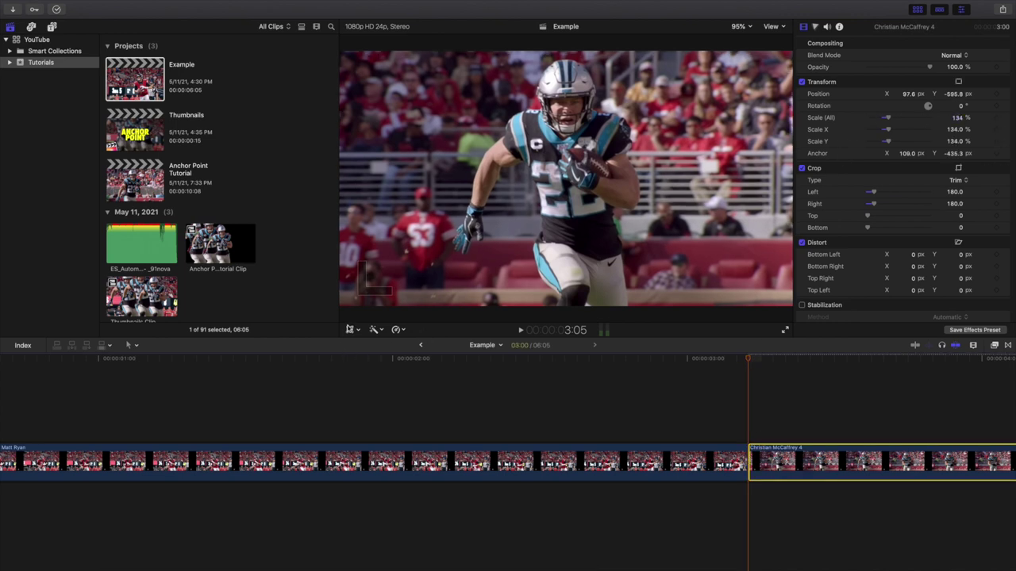
left_click(349, 329)
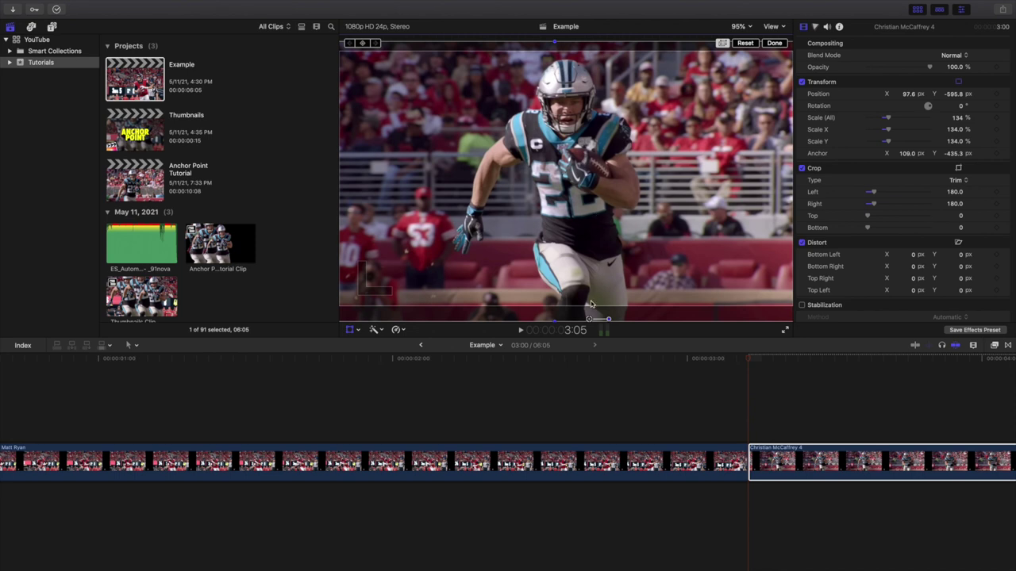
left_click(745, 44)
left_click(774, 43)
left_click(958, 117)
type("125")
key("Return")
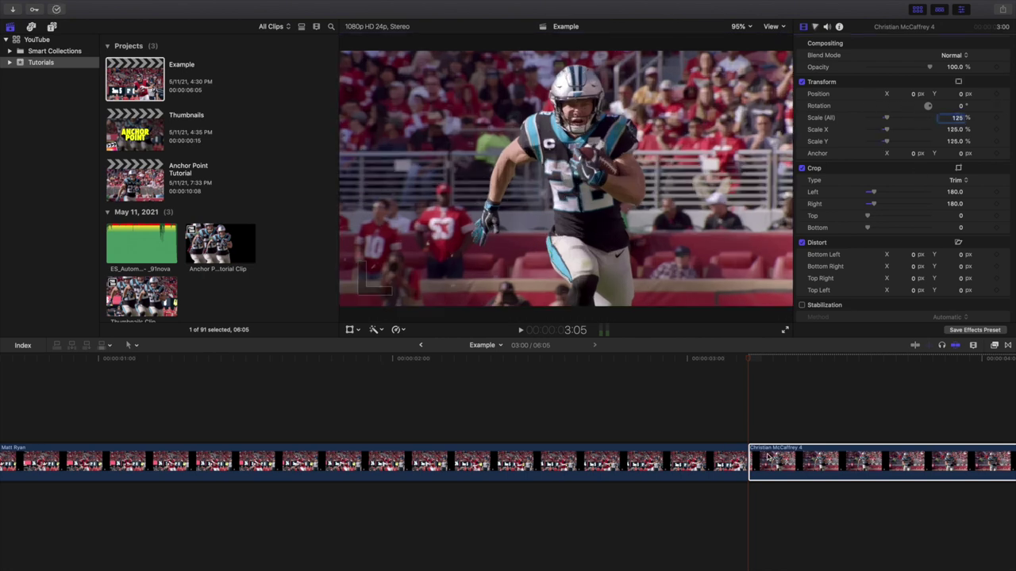
Try scaling and rotating the clip around its default centre anchor, and return it to 125% scale and 0° rotation
left_click(350, 330)
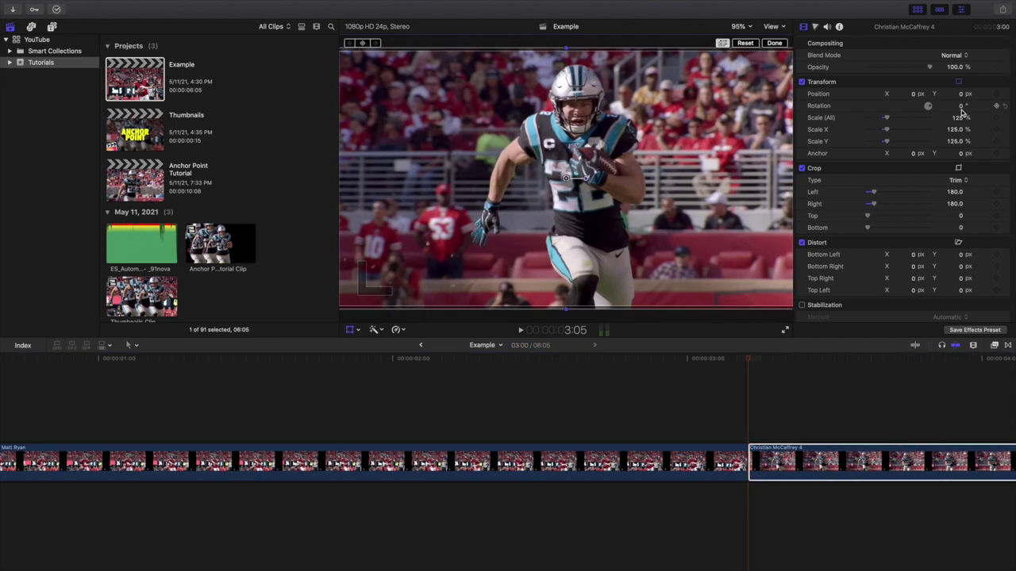
left_click_drag(958, 117, 873, 107)
key("super+z")
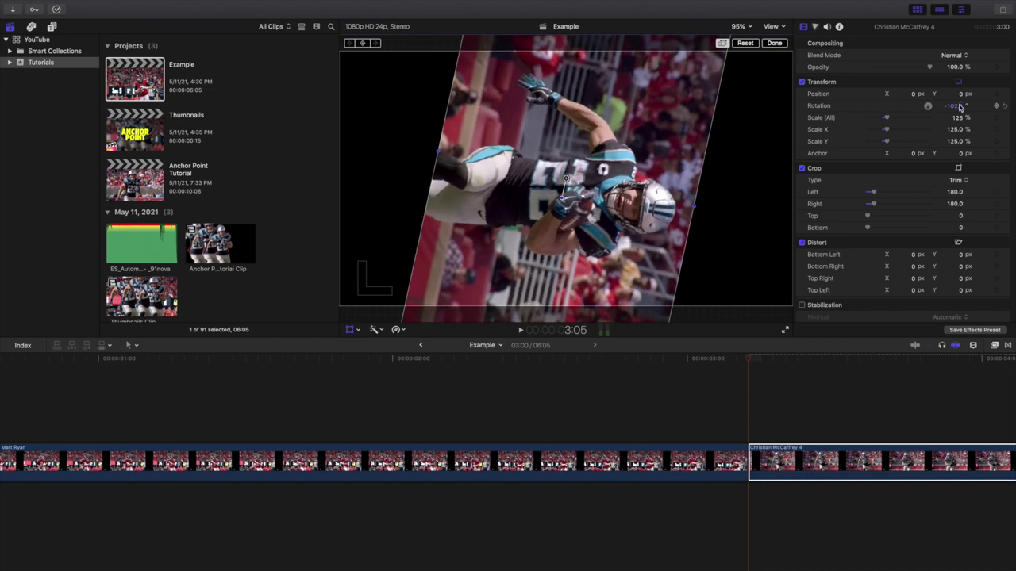
type("0")
key("Return")
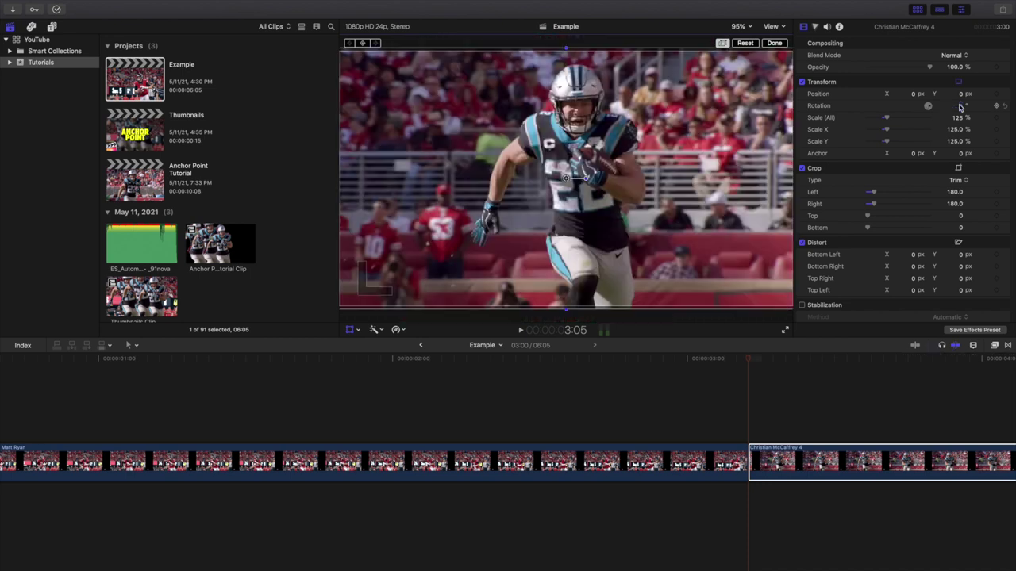
left_click(774, 43)
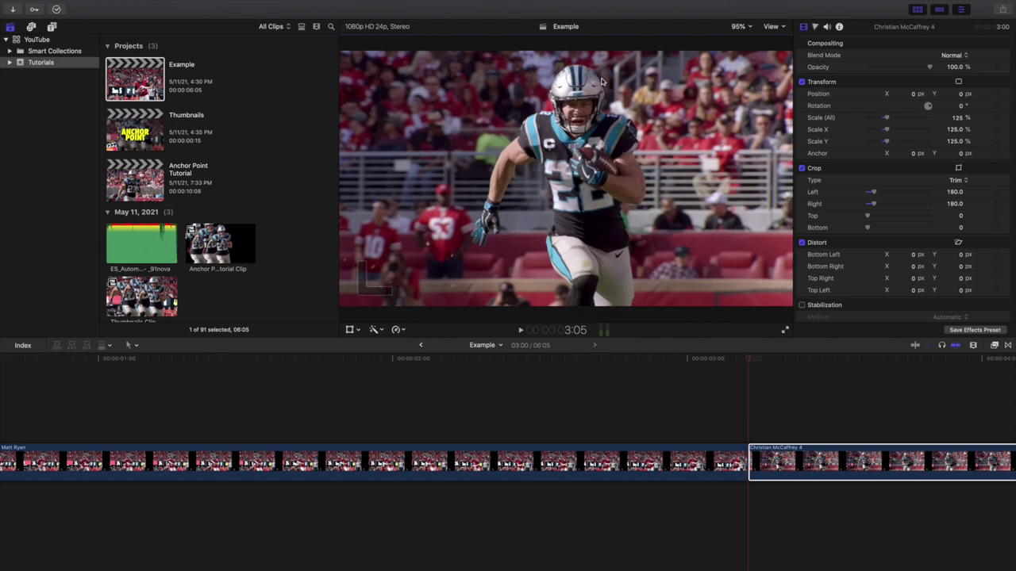
Move the clip's anchor point down to the player's feet, at about X 113 px and Y -434 px
left_click(792, 469)
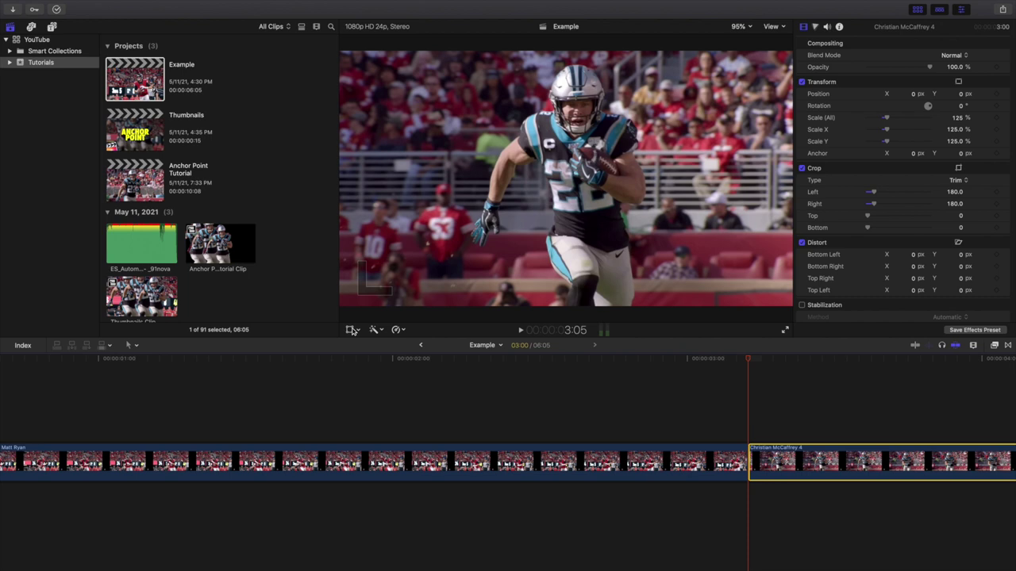
left_click(351, 331)
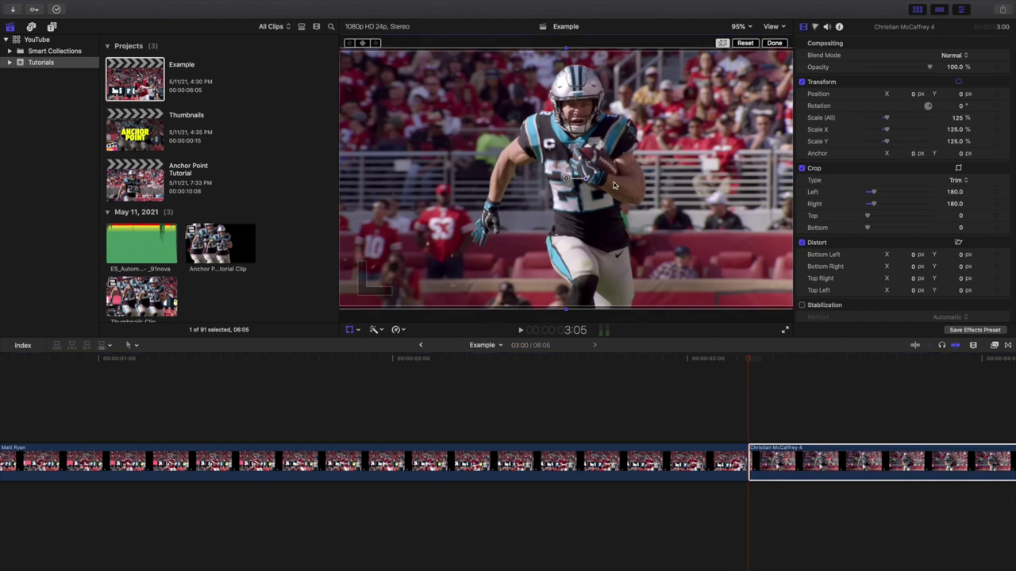
mouse_move(914, 156)
left_mouse_down()
mouse_move(958, 163)
mouse_move(878, 157)
mouse_move(925, 153)
left_mouse_up()
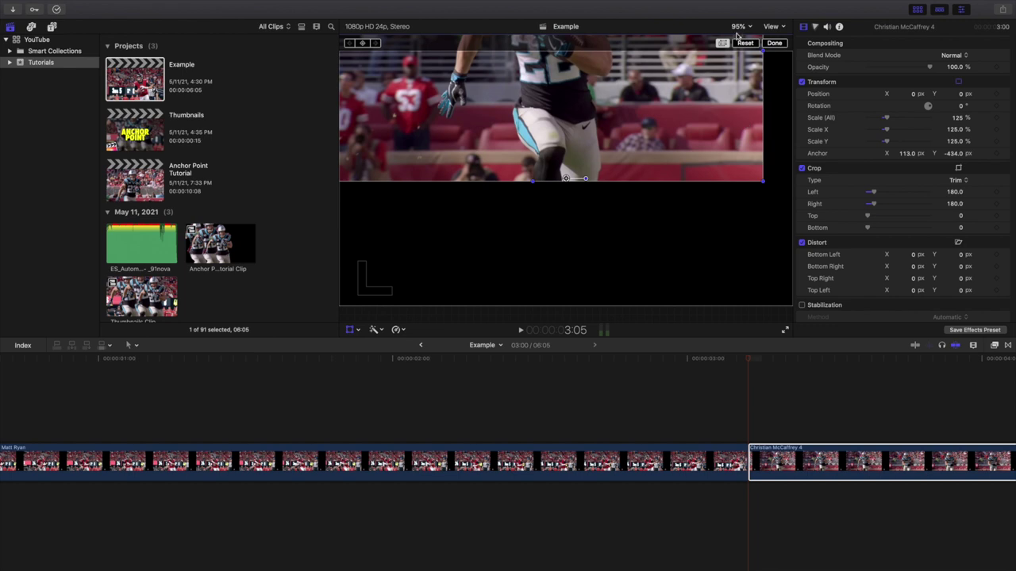
View the canvas at 50% and move the clip back over the frame, to about X 131 px and Y -539 px
left_click(738, 27)
left_click(744, 70)
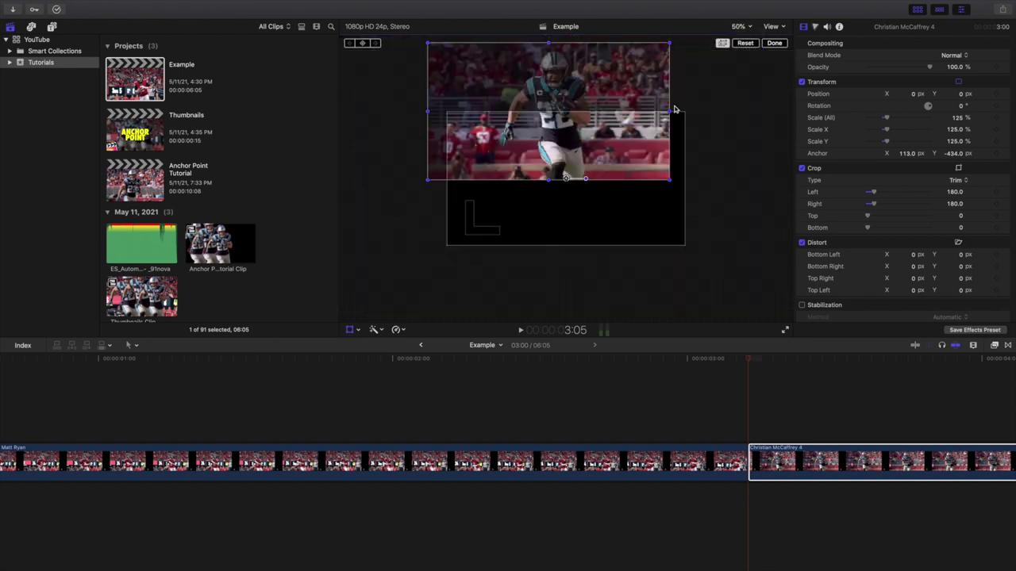
left_click_drag(600, 140, 614, 201)
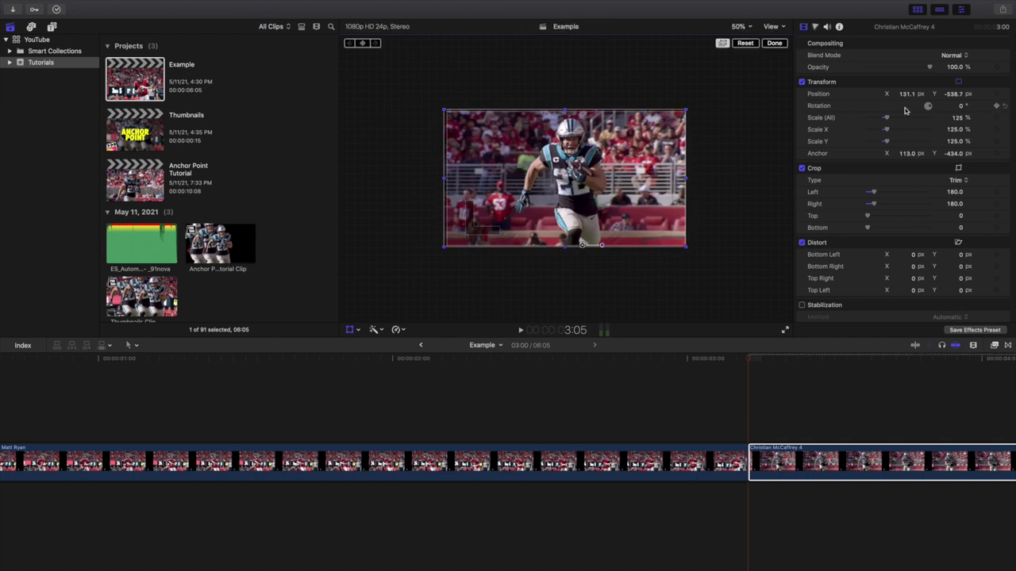
Set the clip's overall scale to 135% and reposition it to about X 115 px and Y -577 px
left_click(960, 118)
type("1")
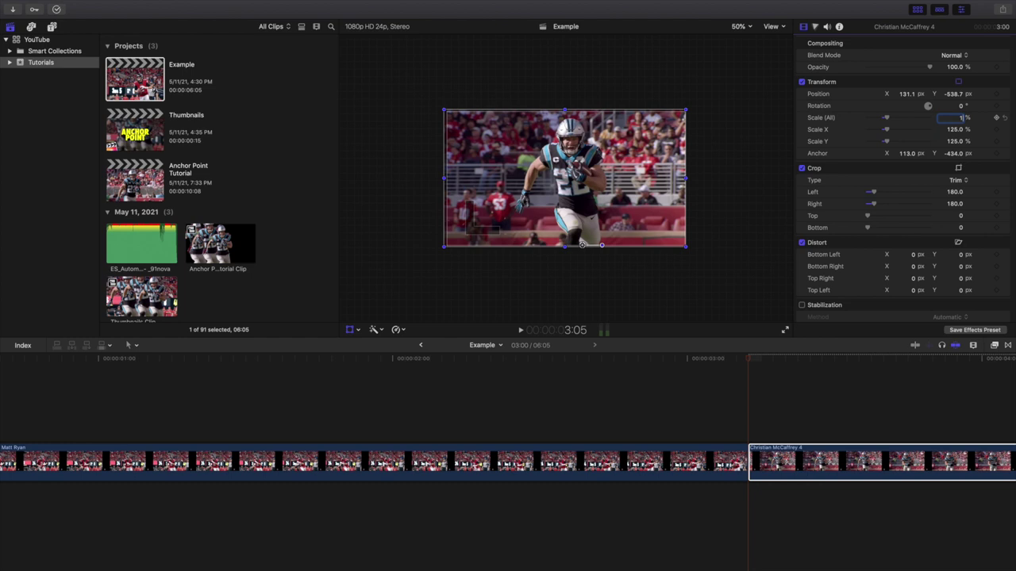
type("35")
key("Return")
left_click_drag(617, 167, 614, 170)
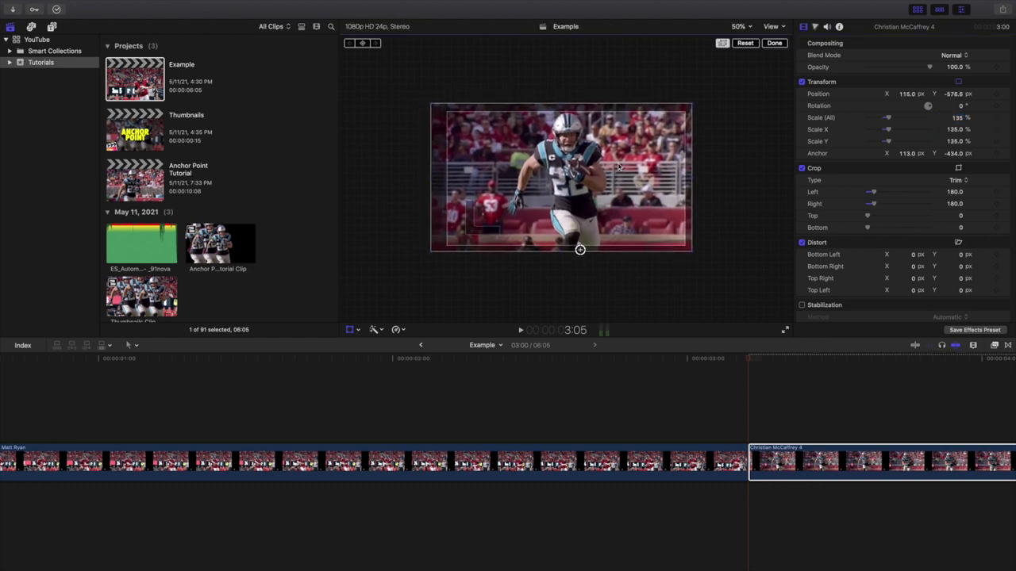
left_click(774, 44)
Try scaling the clip down to 33% and rotating it around the new anchor point, and return its scale to 135%
left_click_drag(958, 117, 905, 118)
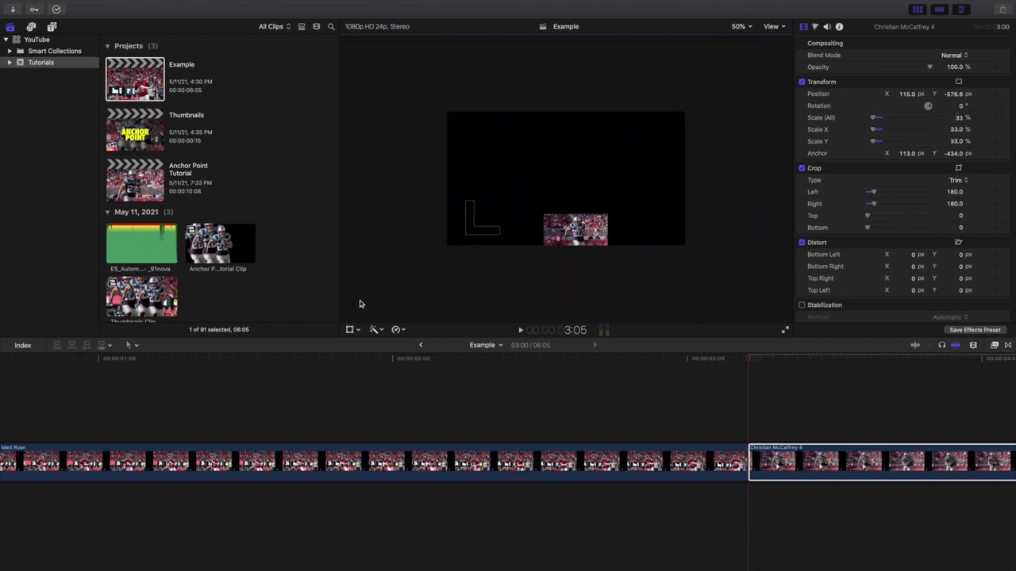
left_click(349, 330)
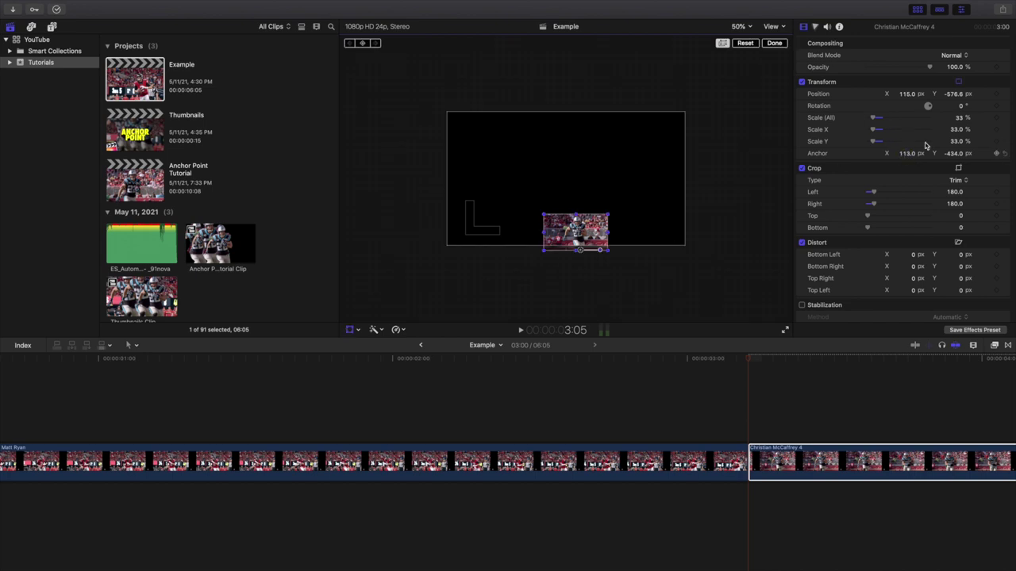
mouse_move(958, 118)
left_mouse_down()
mouse_move(956, 106)
mouse_move(913, 106)
mouse_move(965, 106)
left_mouse_up()
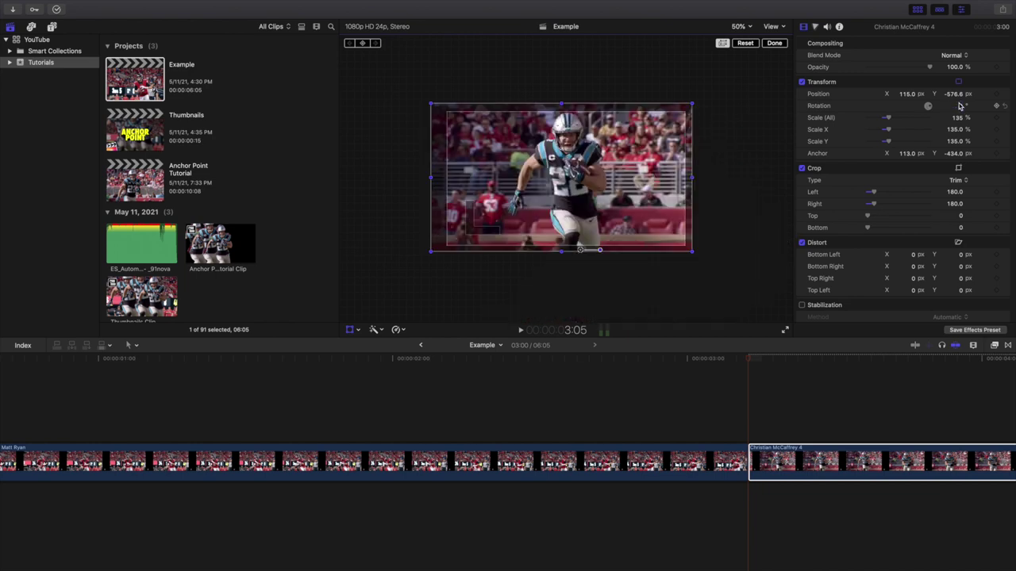
left_click(775, 42)
left_click(348, 330)
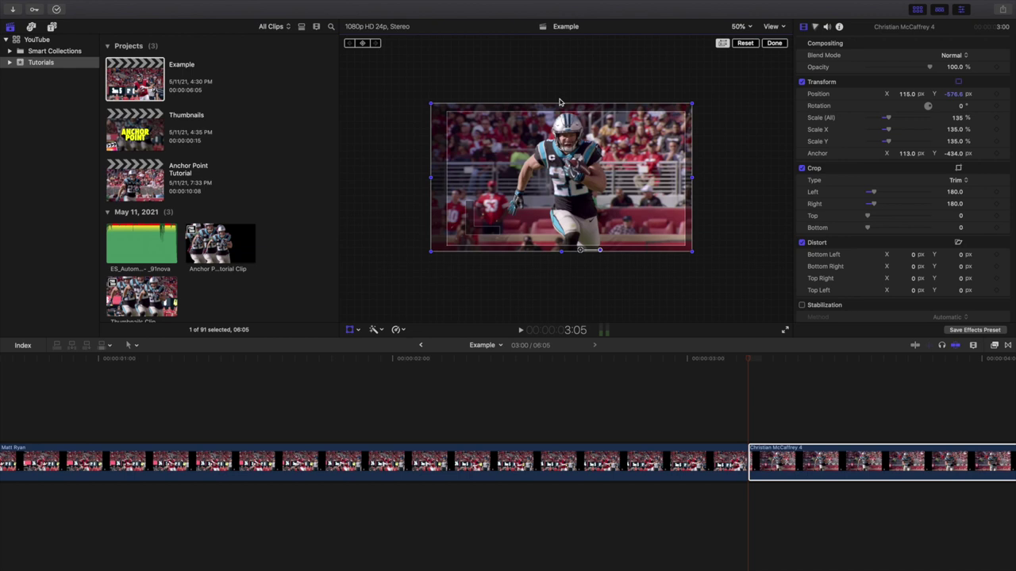
left_click(774, 43)
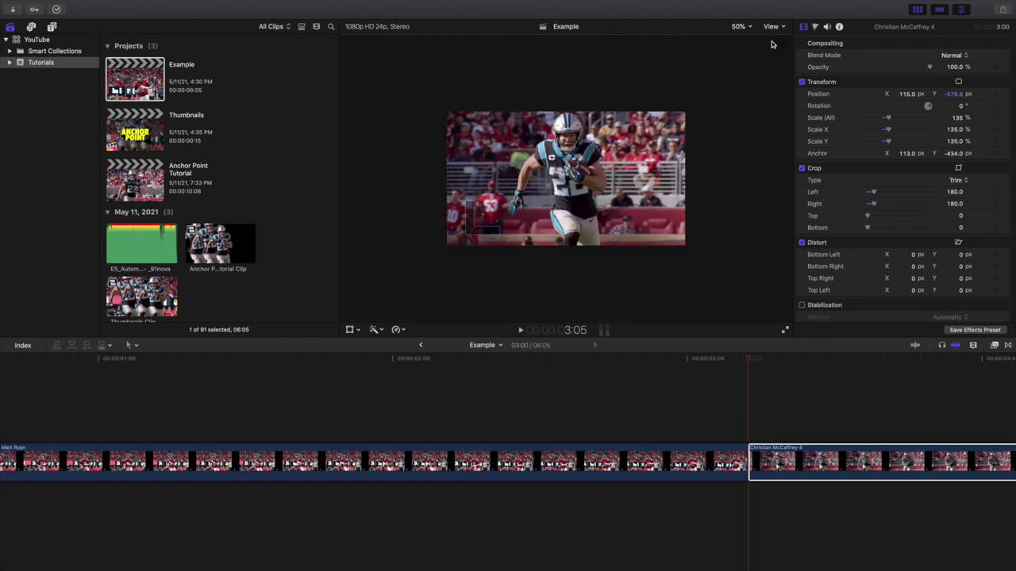
Fit the canvas to the viewer and add a hold frame at the start of the Christian McCaffrey 4 clip
left_click(739, 27)
left_click(743, 35)
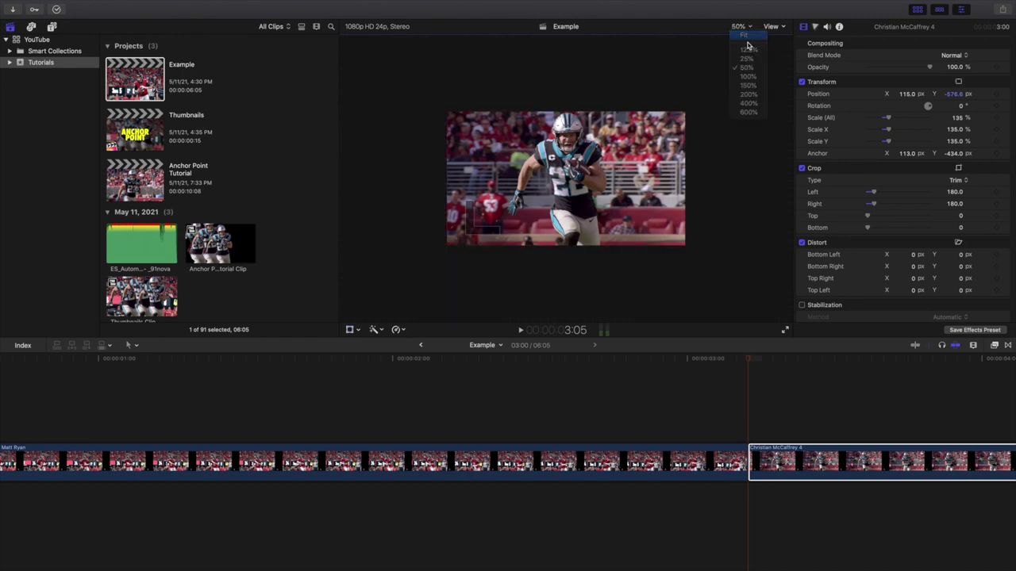
scroll(790, 403, "right", 3)
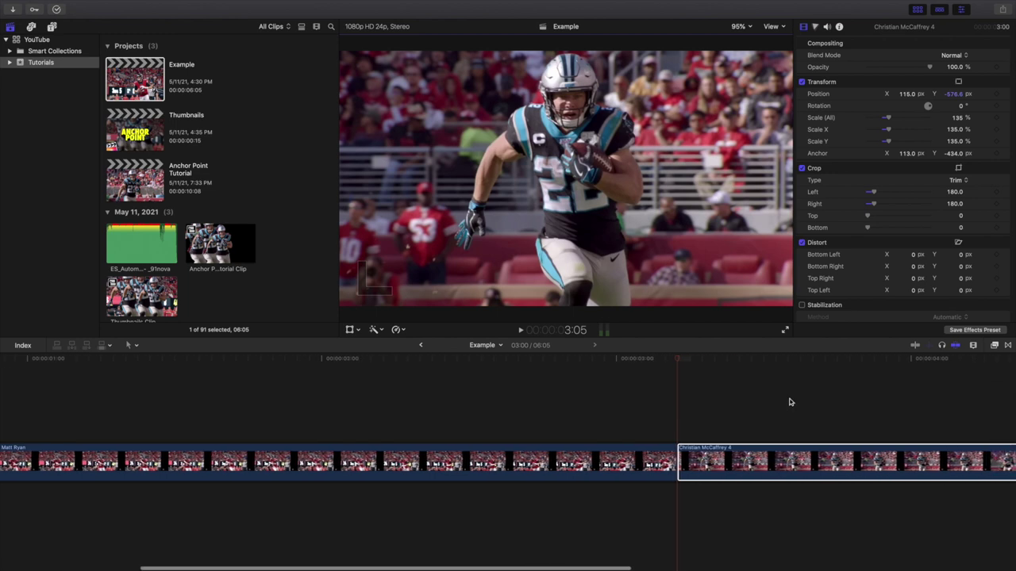
left_click(702, 465)
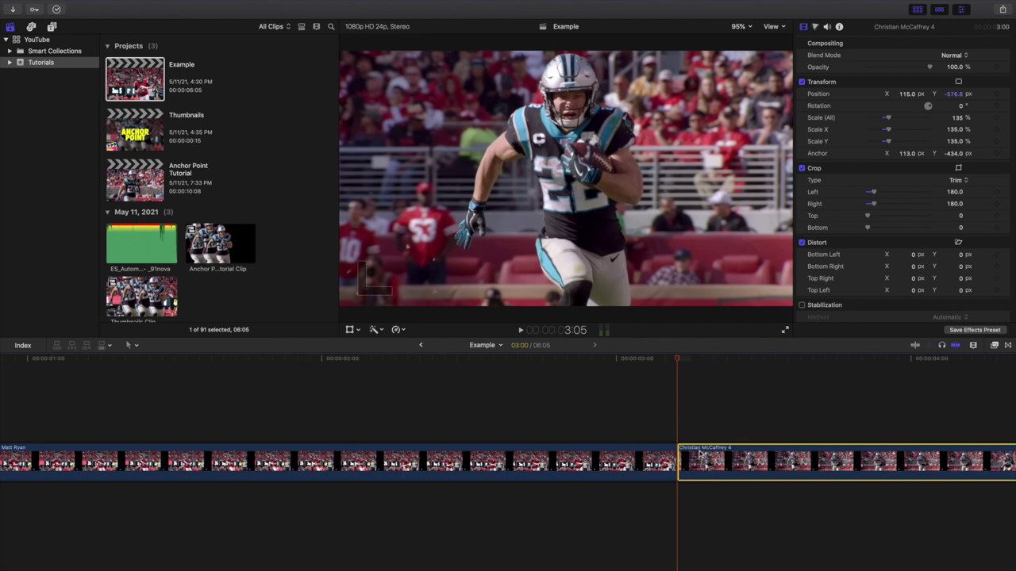
scroll(730, 454, "right", 2)
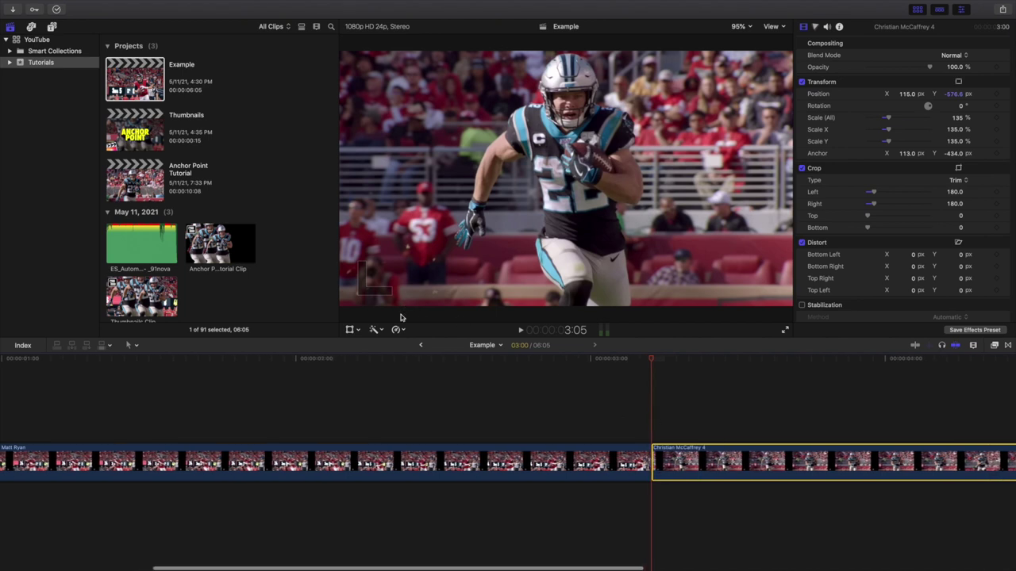
left_click(396, 329)
left_click(405, 367)
scroll(681, 420, "right", 10)
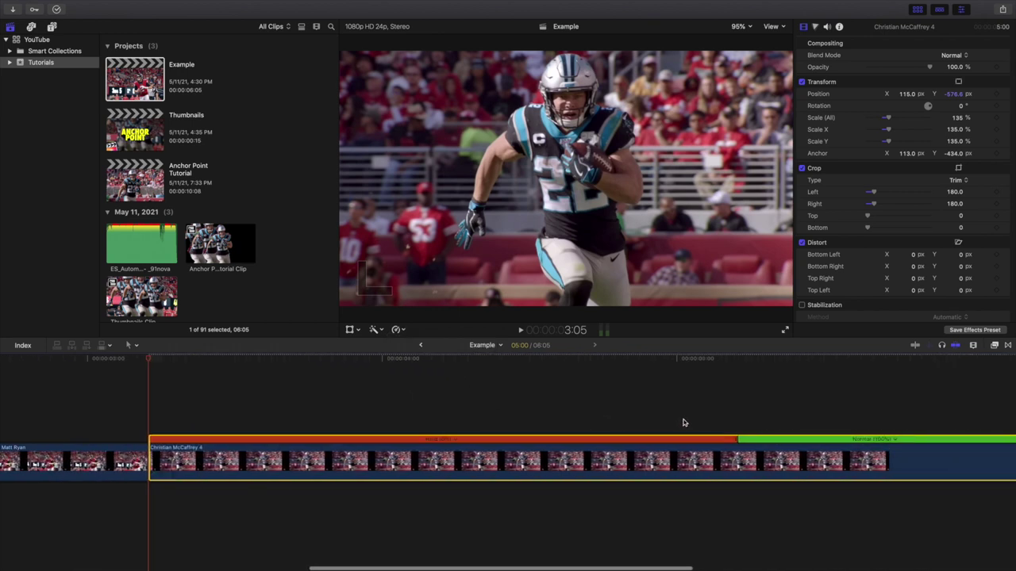
Split the Christian McCaffrey 4 clip where the hold segment ends, at 5:05
scroll(669, 421, "right", 3)
left_click(627, 418)
key("super+equal")
key("super+equal")
key("Right")
key("Right")
key("Left")
left_click(641, 454)
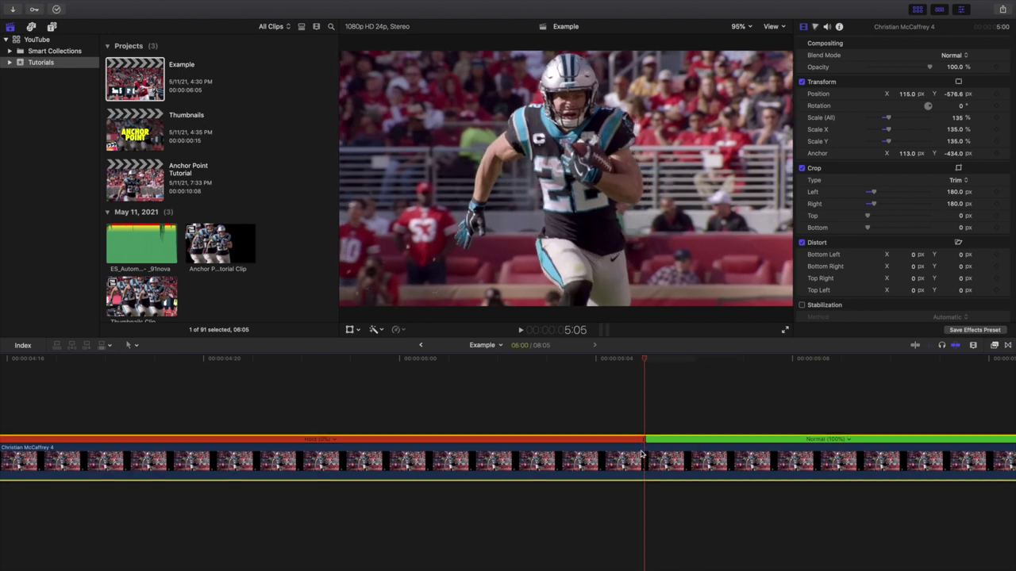
key("super+b")
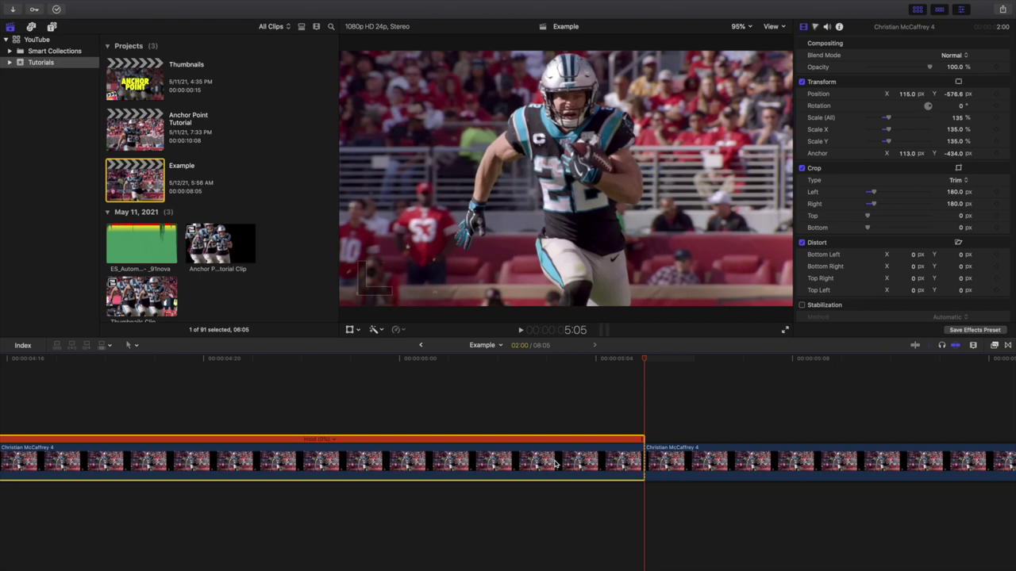
Set the duration of the hold-frame segment to 10 frames
key("ctrl+d")
type("10")
key("Return")
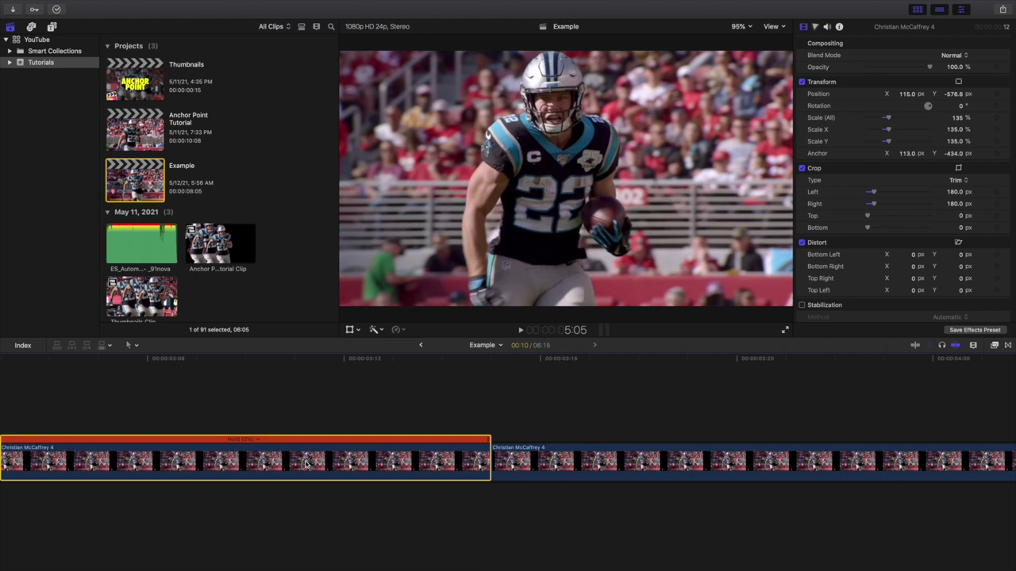
Move the freeze-frame segment above the end of the Matt Ryan clip, ending at the cut to the running Christian McCaffrey 4 clip
key("shift+z")
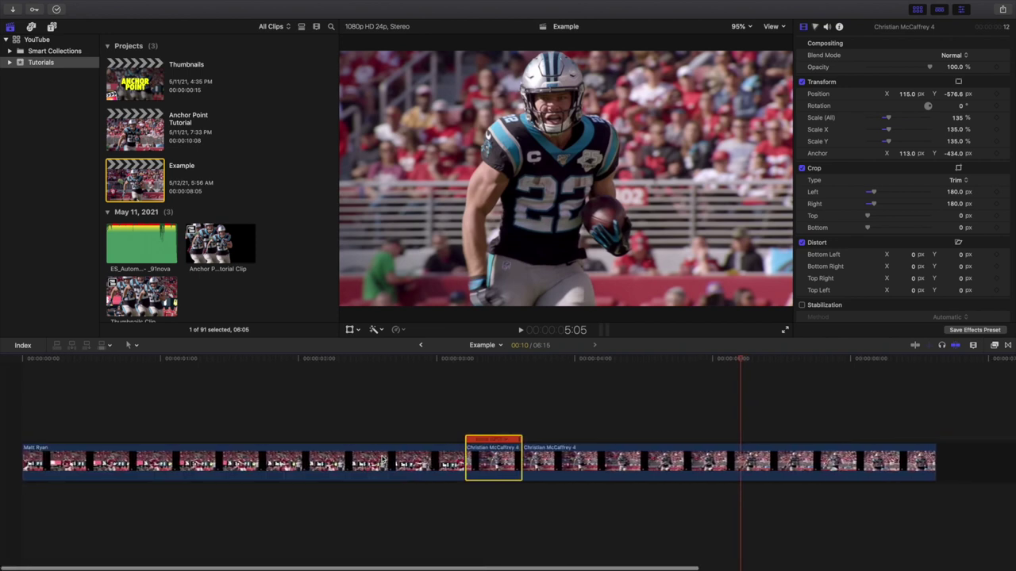
key("super+equal")
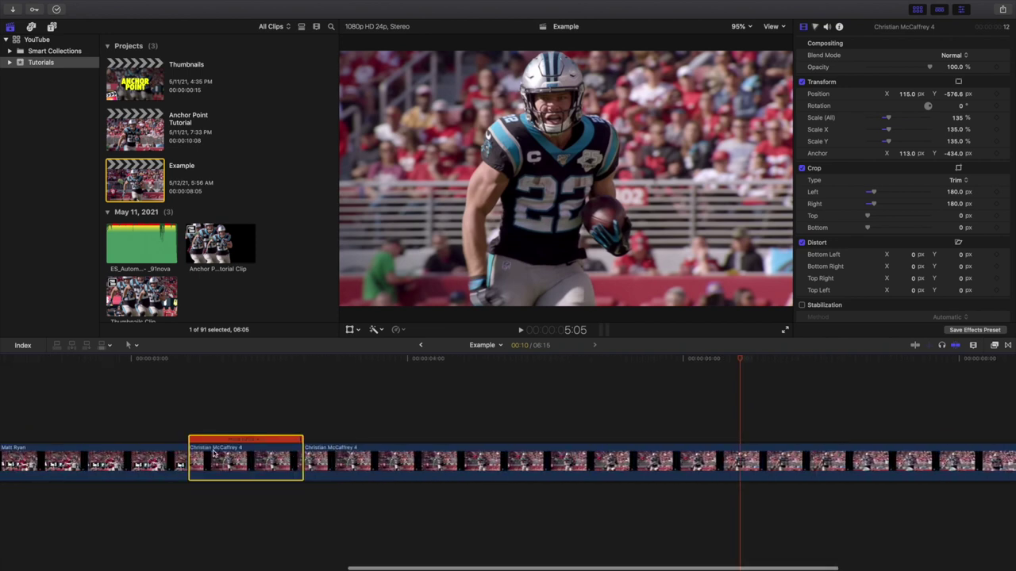
scroll(215, 451, "left", 2)
left_click_drag(270, 465, 165, 413)
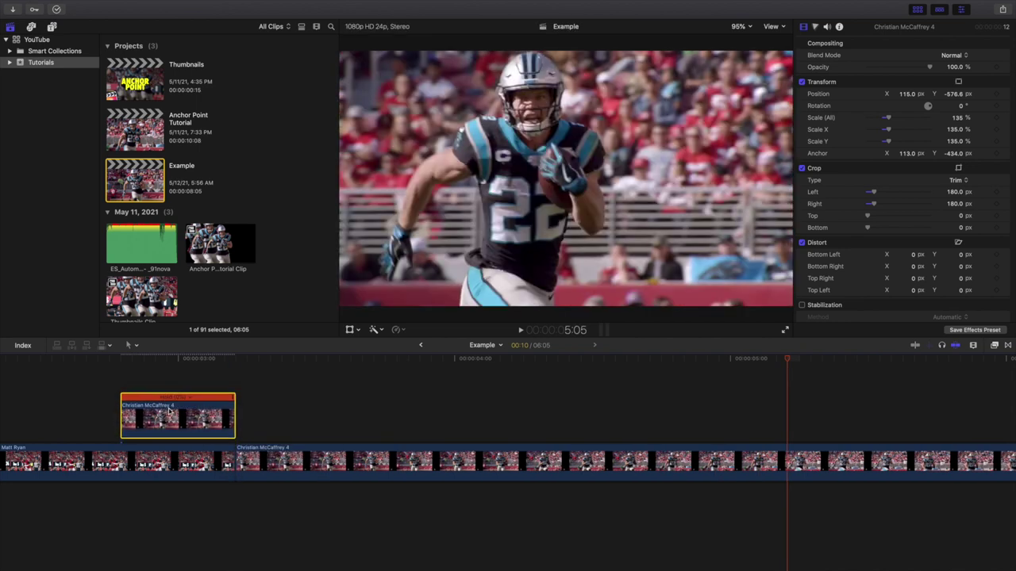
Step frame by frame through the connected freeze frame to its cut and compare it with the main Christian McCaffrey 4 clip
left_click(99, 387)
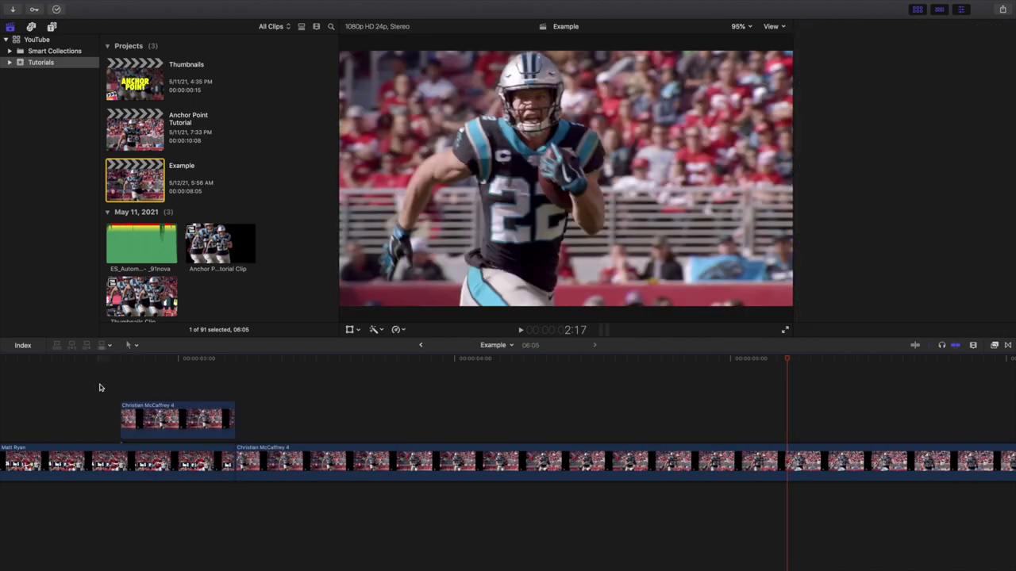
left_click(99, 387)
key("Right")
key("Right")
key("Right")
key("Right")
key("Right")
key("Right")
key("Right")
key("Right")
key("Right")
key("Right")
key("Right")
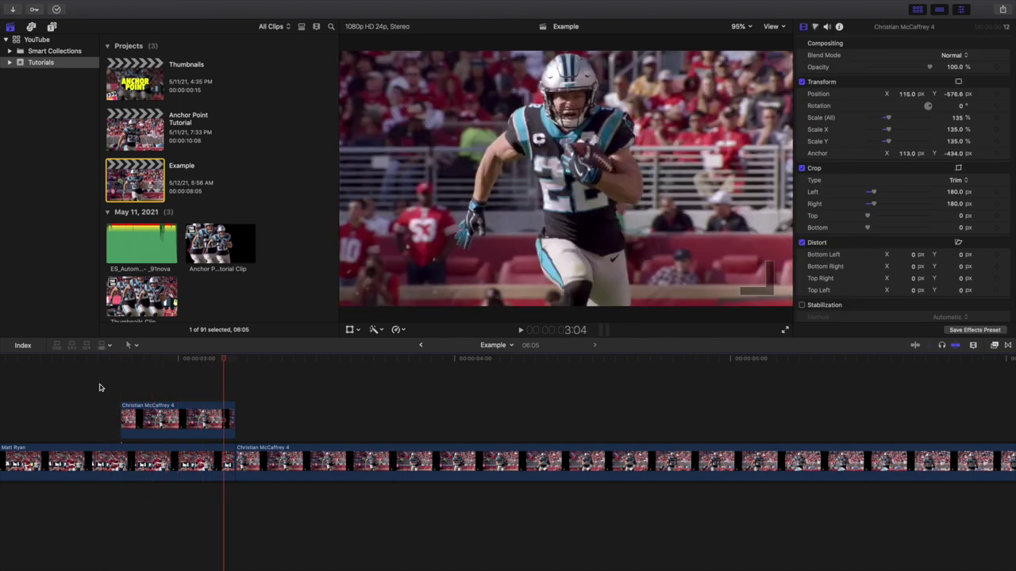
key("Right")
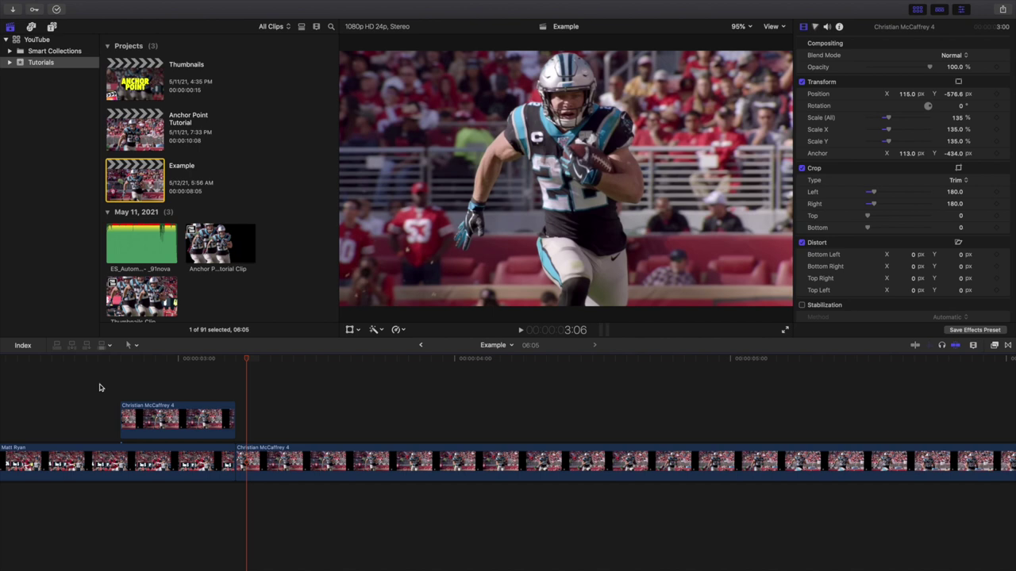
key("Right")
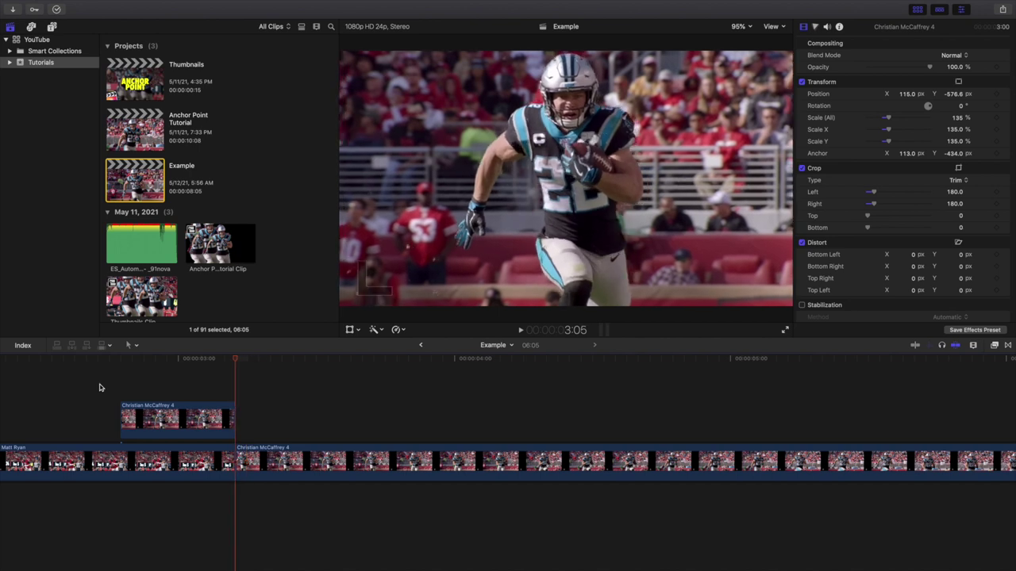
key("Left")
left_click(289, 454)
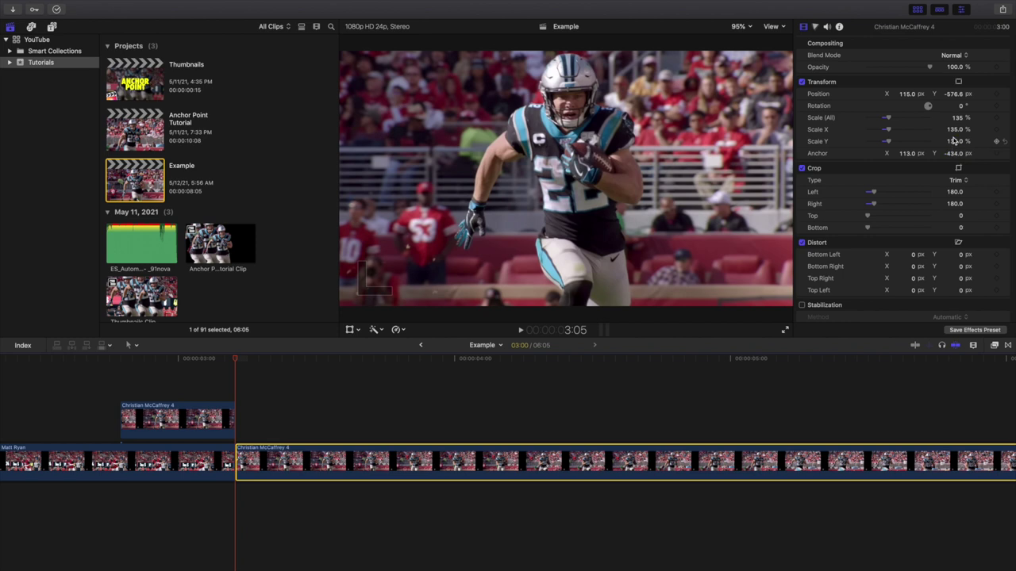
left_click(155, 407)
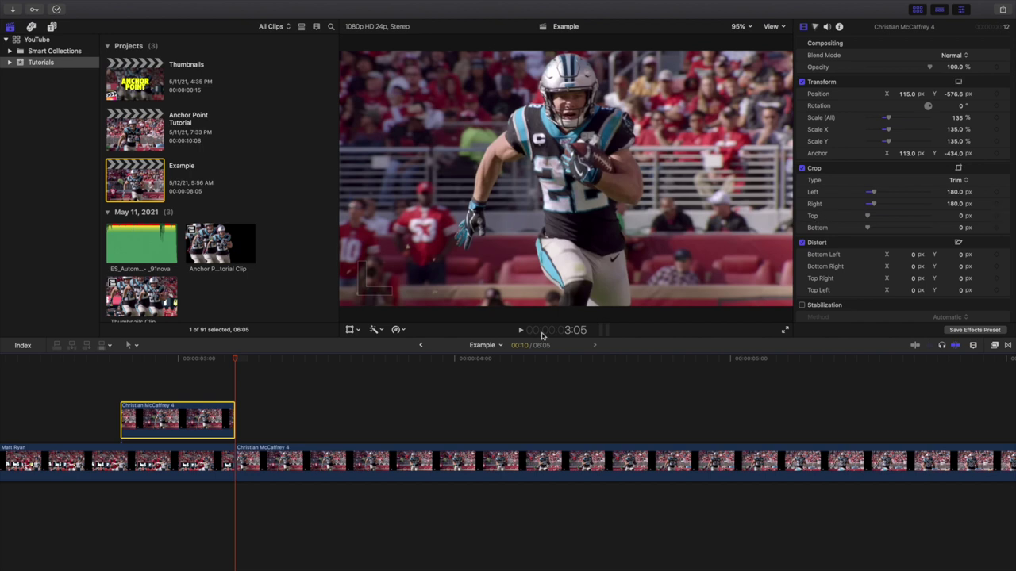
left_click(235, 371)
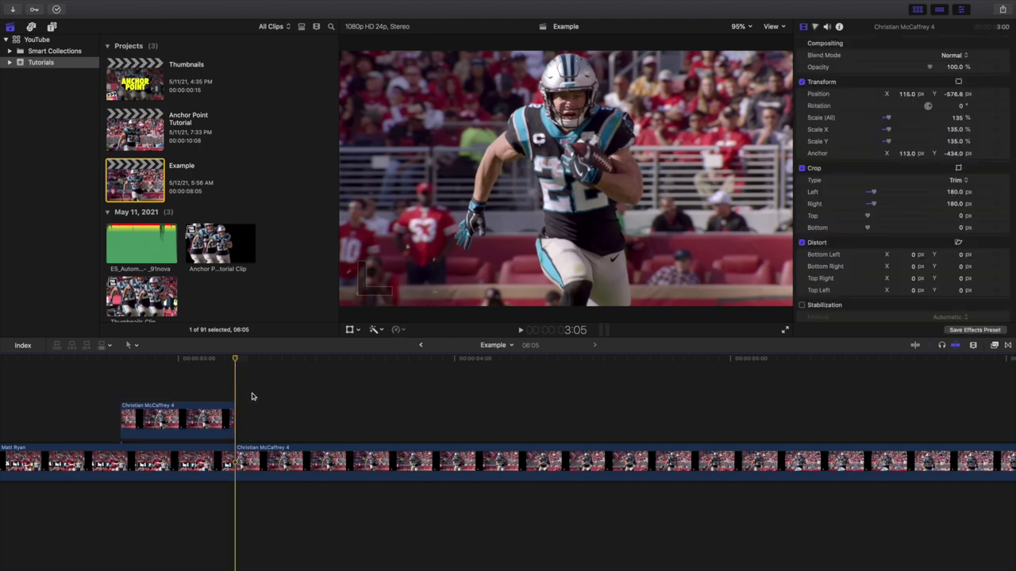
left_click(276, 457)
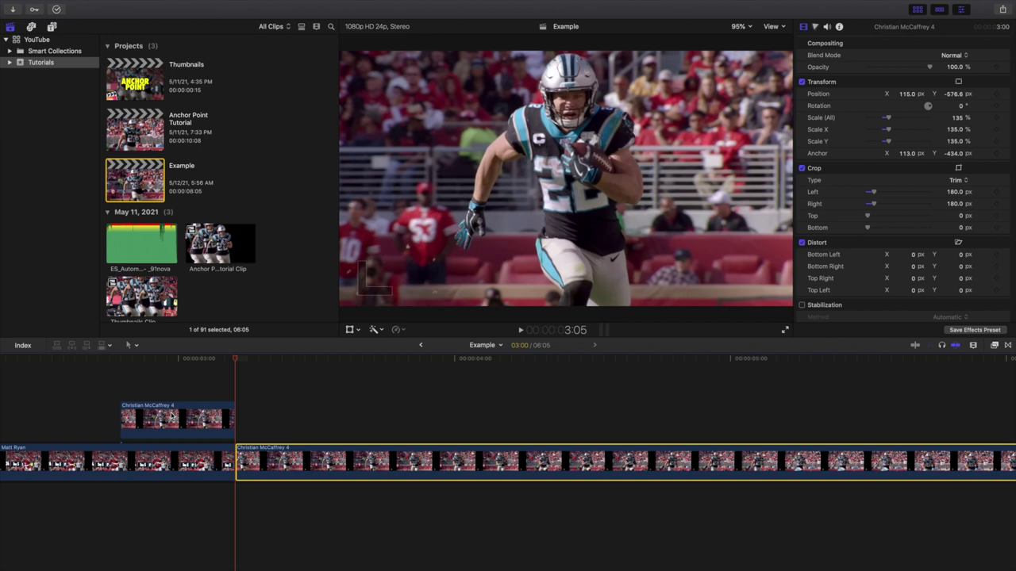
left_click(189, 394)
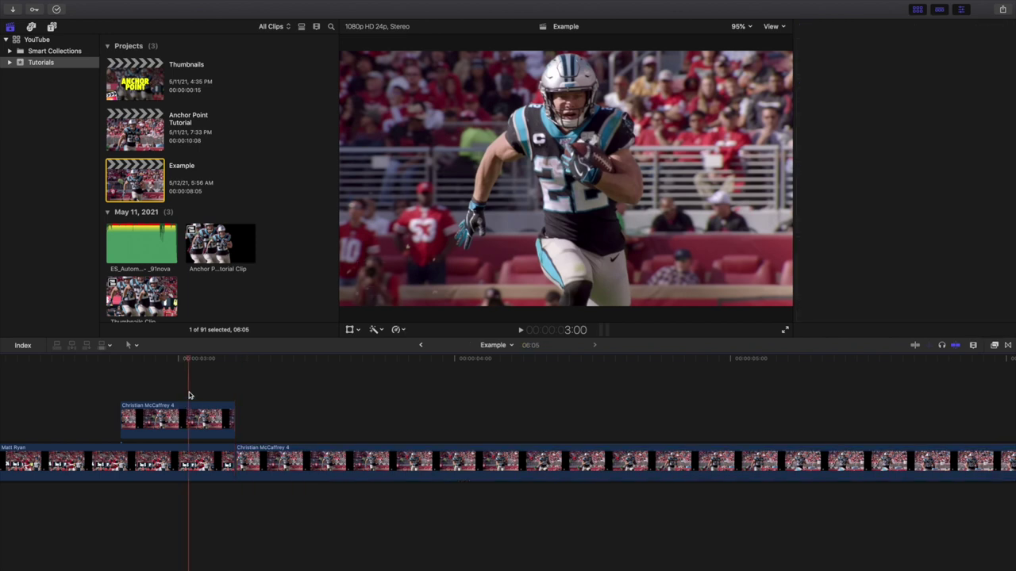
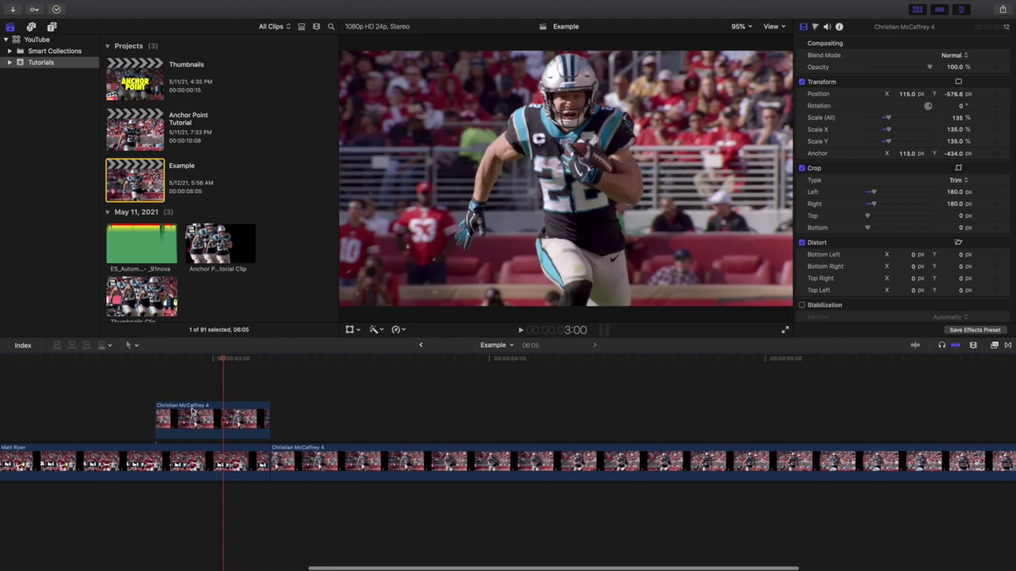
Place the playhead at the start of the connected freeze frame, 2:19, and add the Draw Mask effect to it
left_click(176, 384)
left_click(161, 394)
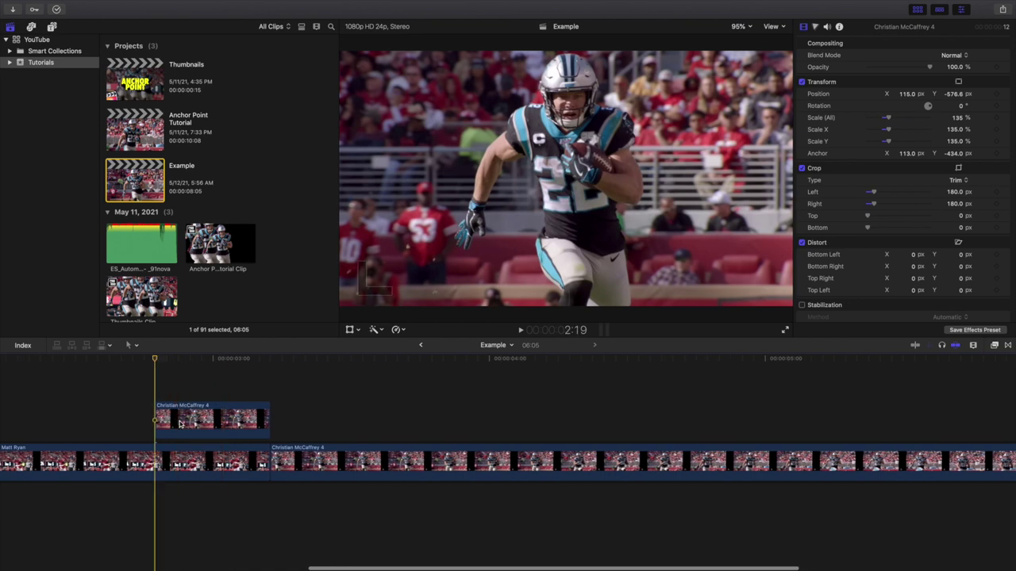
left_click(182, 426)
left_click(995, 346)
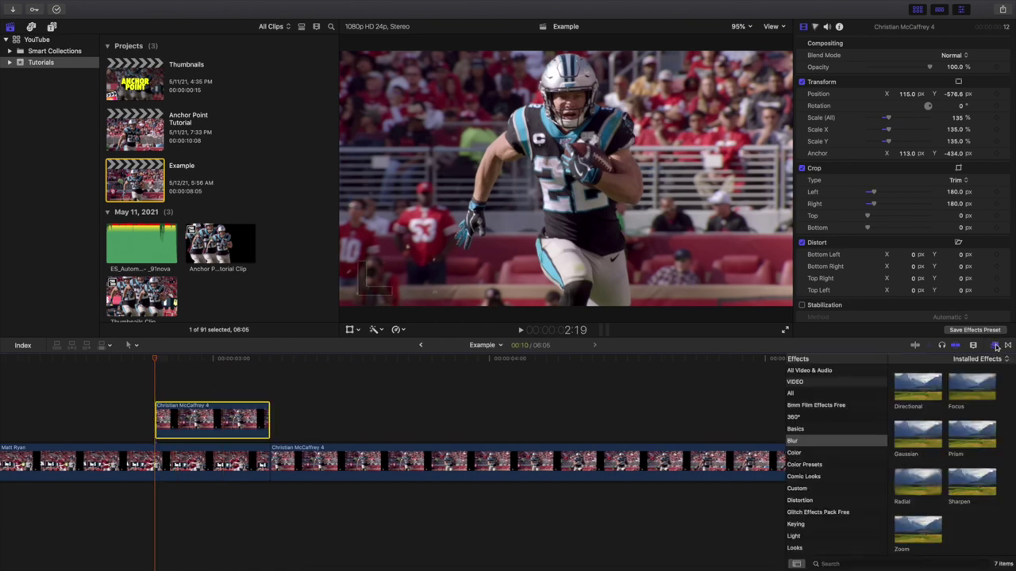
scroll(817, 476, "down", 2)
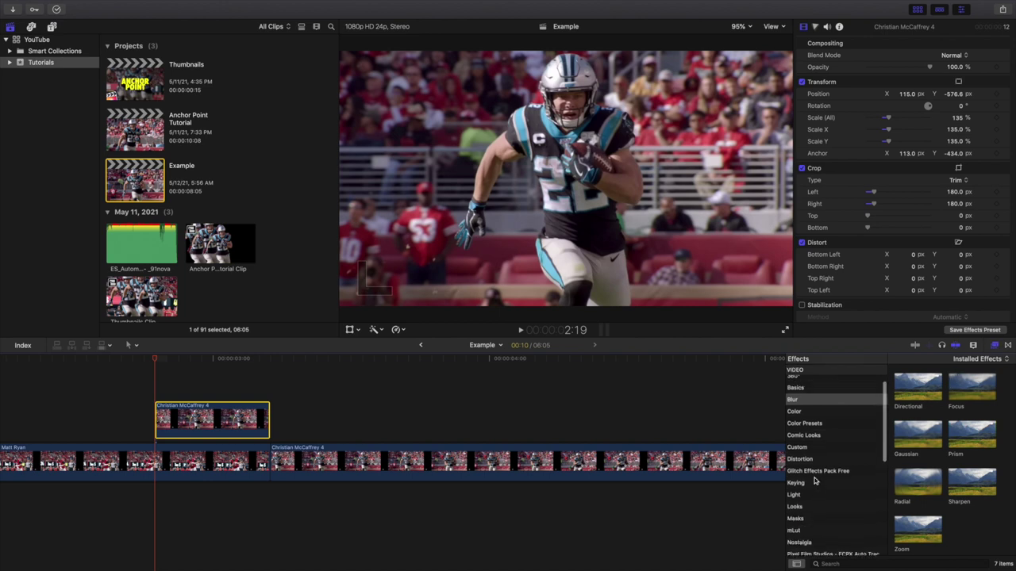
left_click(797, 512)
left_click_drag(902, 403, 202, 419)
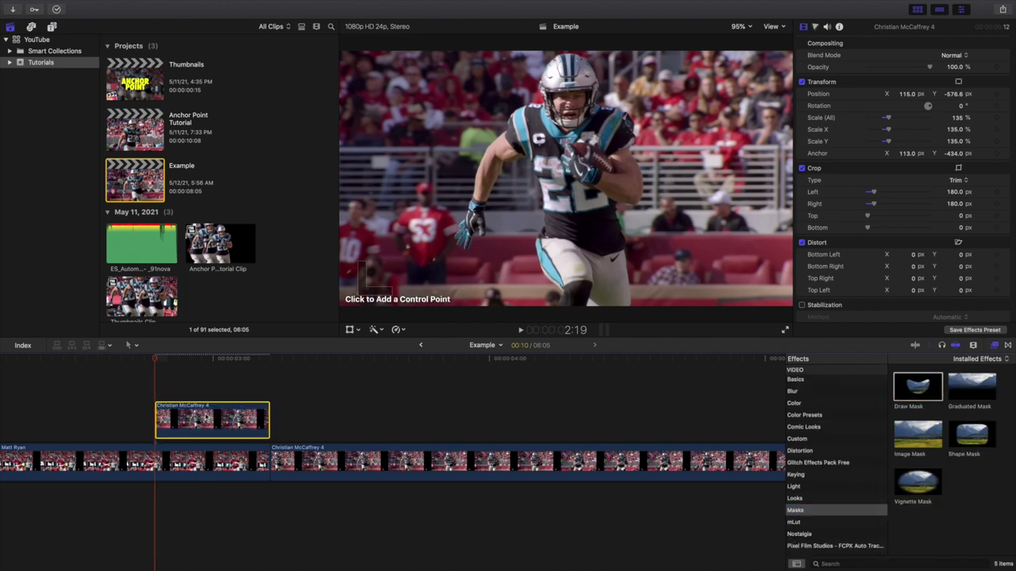
Draw a closed mask around the player, viewing the canvas at 50% to place outside points, and fit the canvas again
left_click(457, 254)
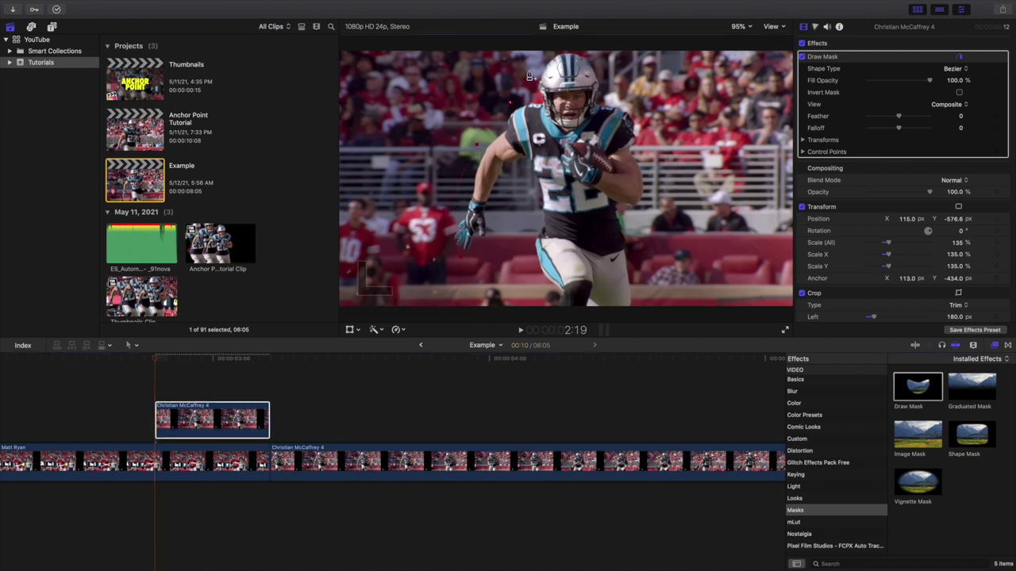
left_click(740, 27)
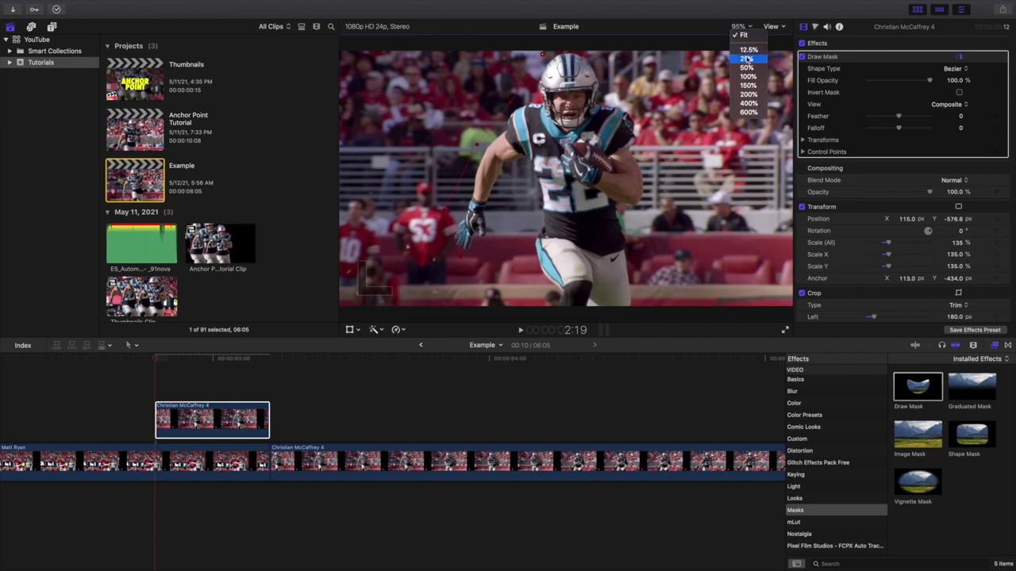
left_click(747, 69)
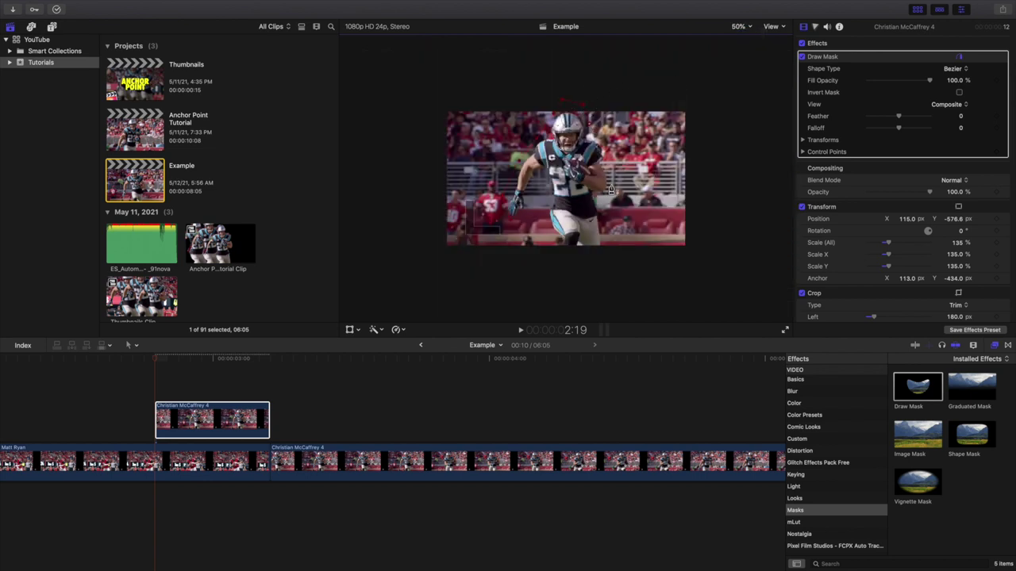
left_click(606, 249)
left_click(560, 249)
left_click(513, 225)
left_click(739, 26)
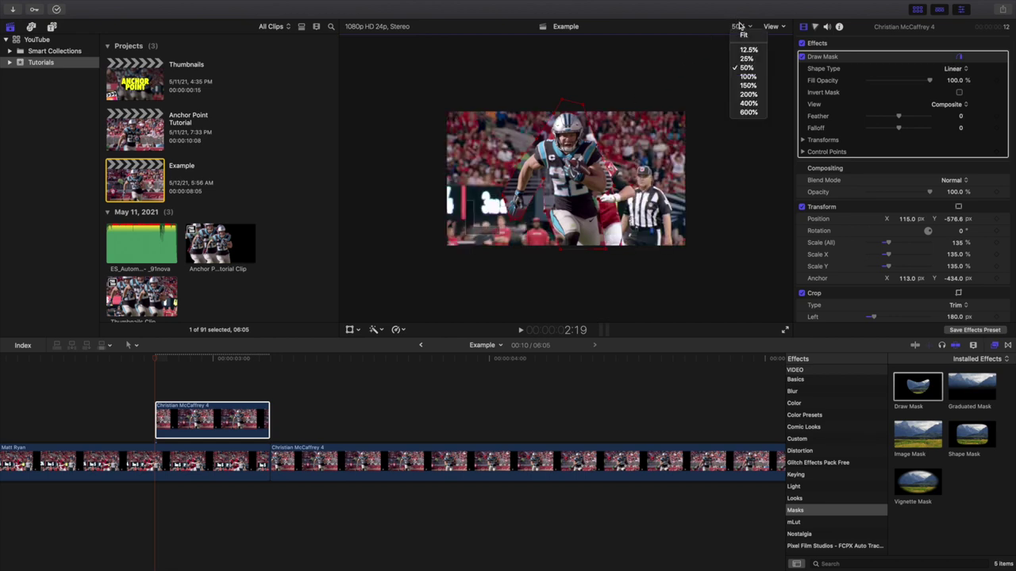
left_click(743, 36)
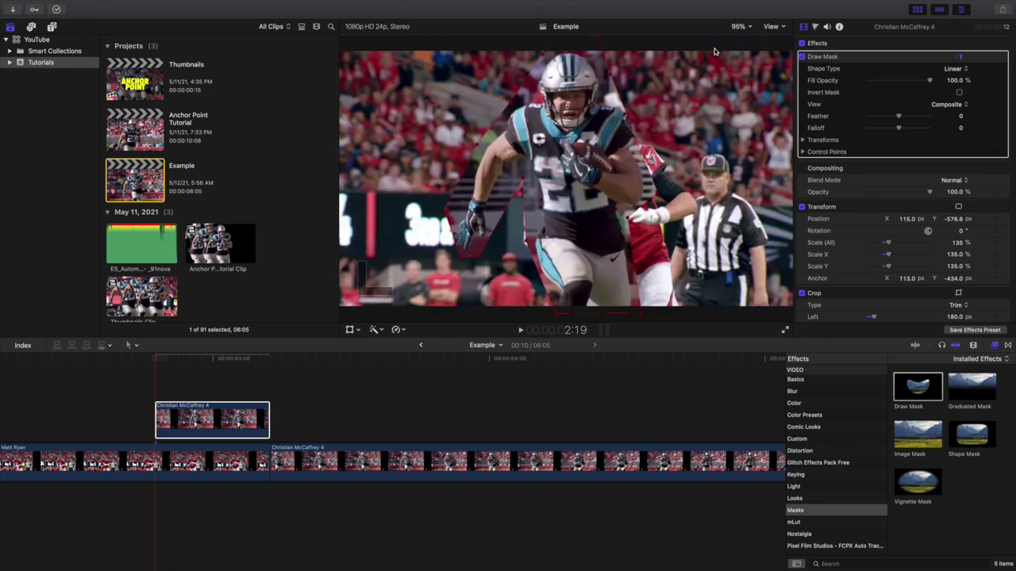
Set the freeze frame's rotation to 180° at its first frame and add a rotation keyframe there
left_click(196, 423)
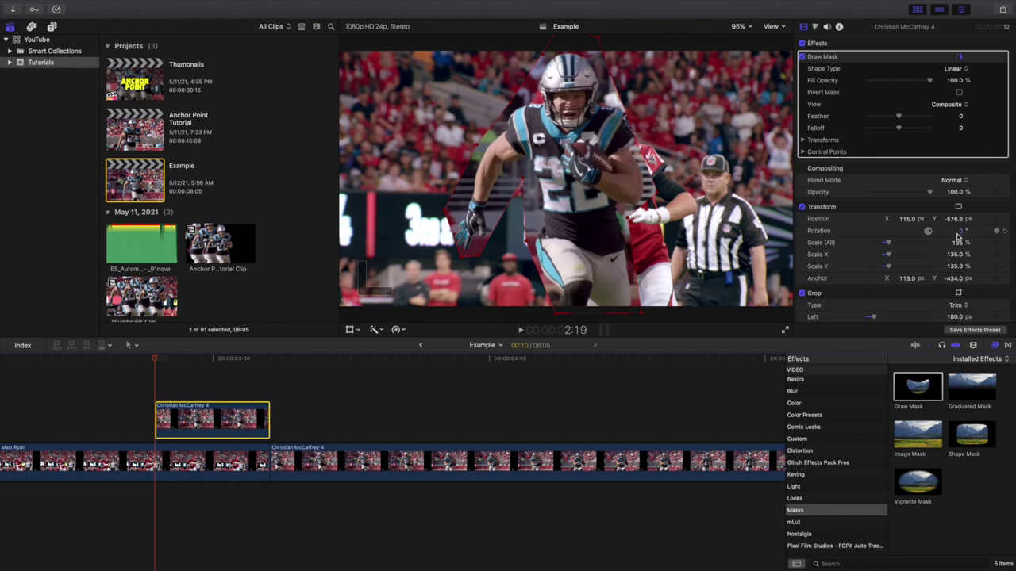
mouse_move(960, 230)
left_mouse_down()
mouse_move(1004, 231)
mouse_move(952, 233)
left_mouse_up()
left_click(962, 231)
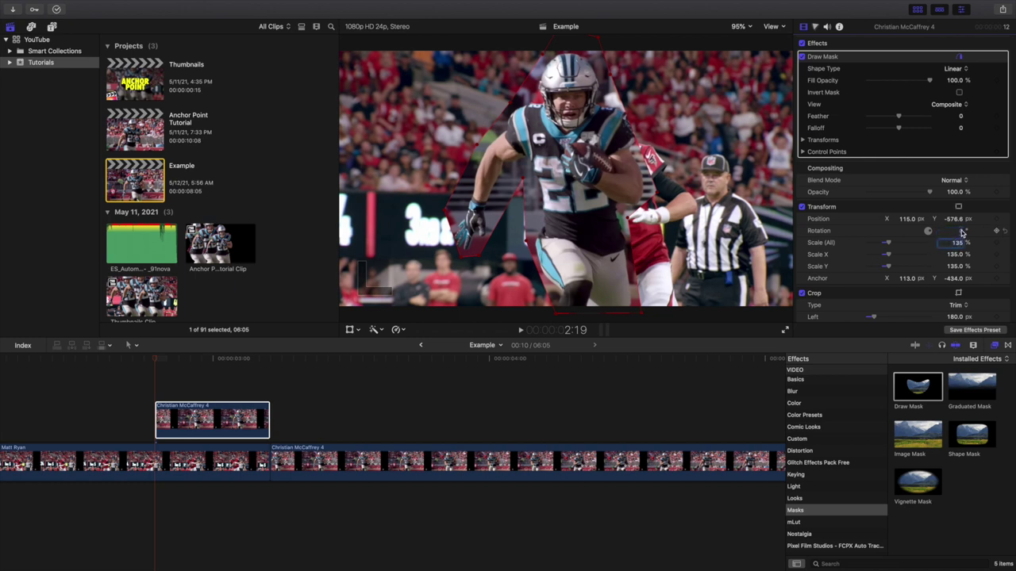
type("170")
key("Tab")
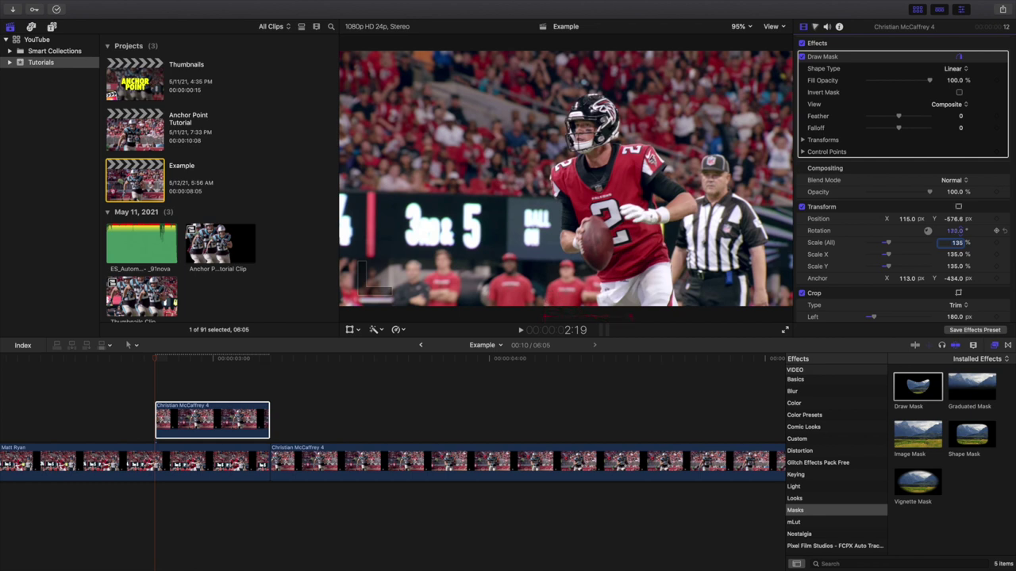
left_click(995, 231)
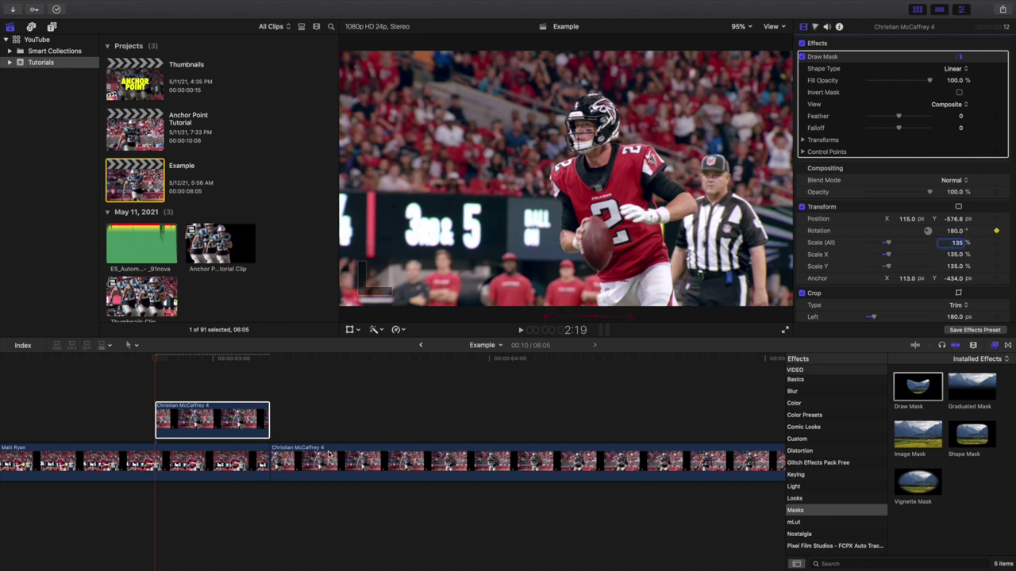
Keyframe the freeze frame's rotation to 0° at its end
left_click(265, 391)
left_click(253, 407)
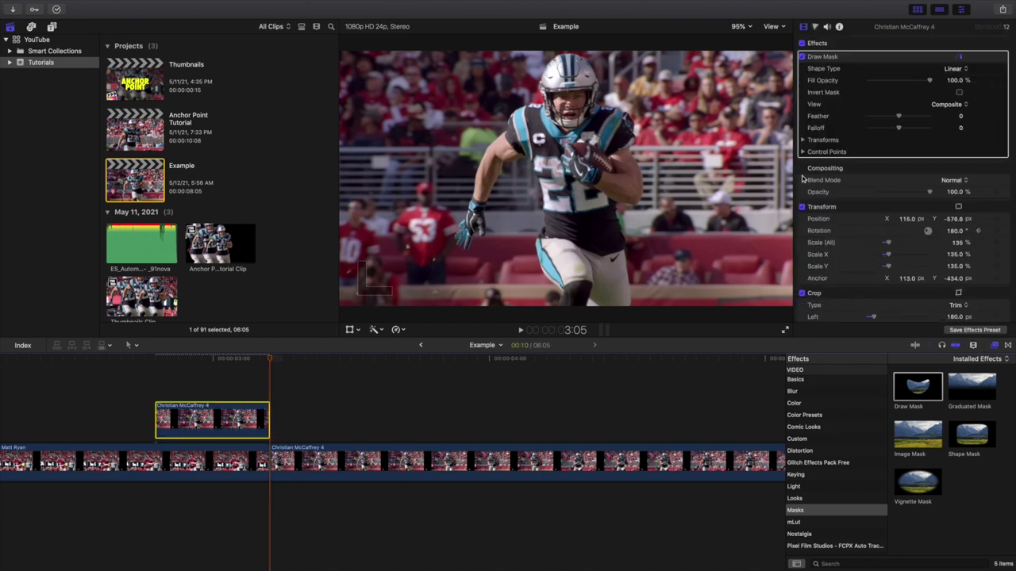
left_click(953, 230)
type("0")
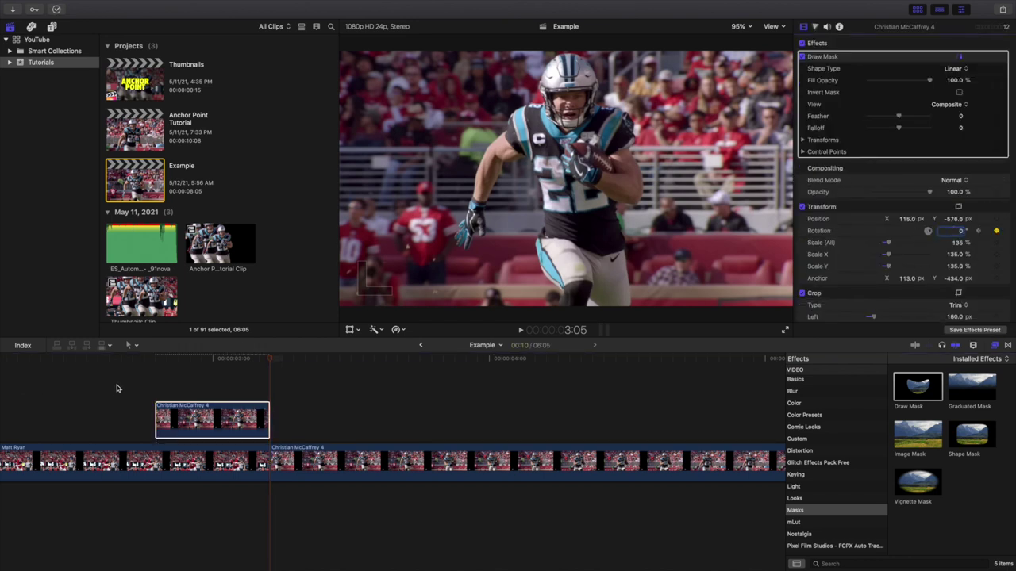
Play back the rotating player entrance, first from the start of the freeze frame and again from the Matt Ryan clip
left_click(155, 384)
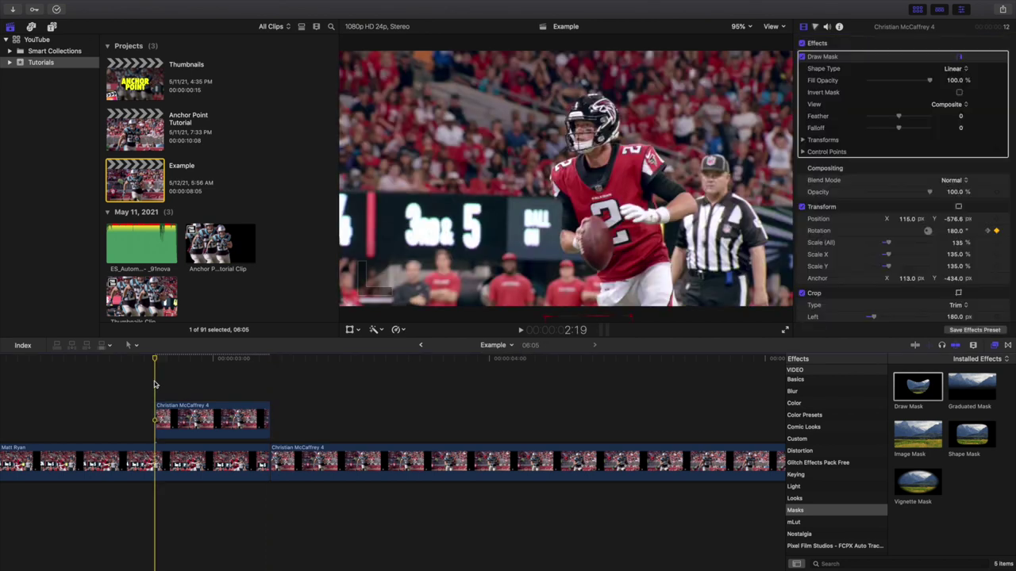
key("space")
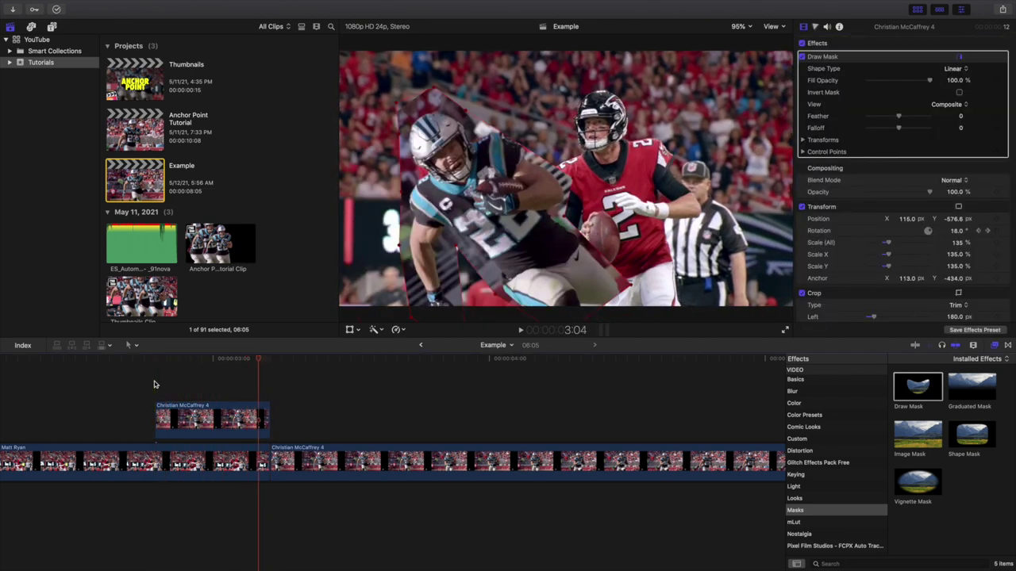
key("space")
key("shift+z")
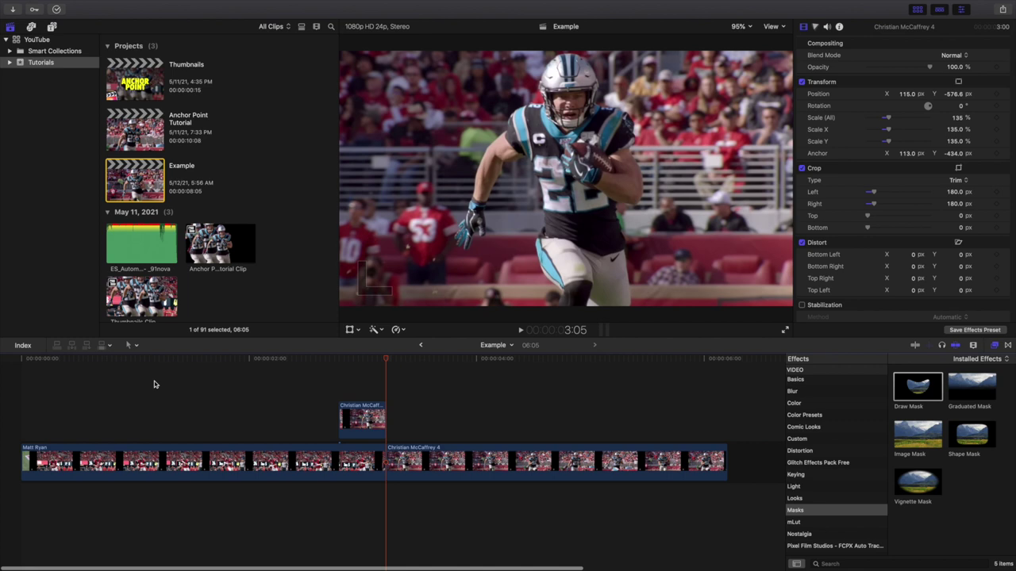
left_click(257, 406)
key("space")
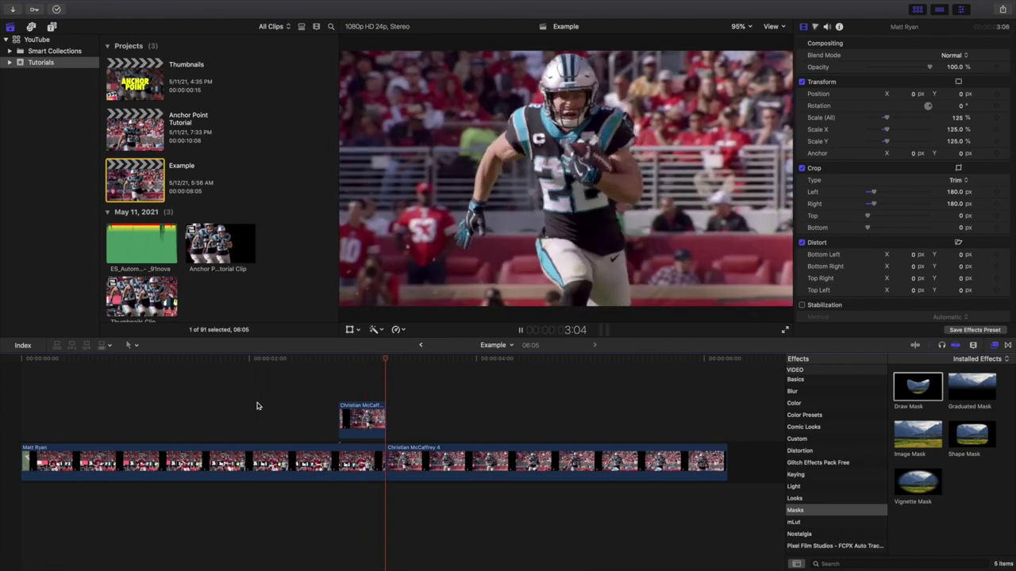
Replay the rotating player entrance from earlier points in the Matt Ryan clip and stop playback
left_click(256, 406)
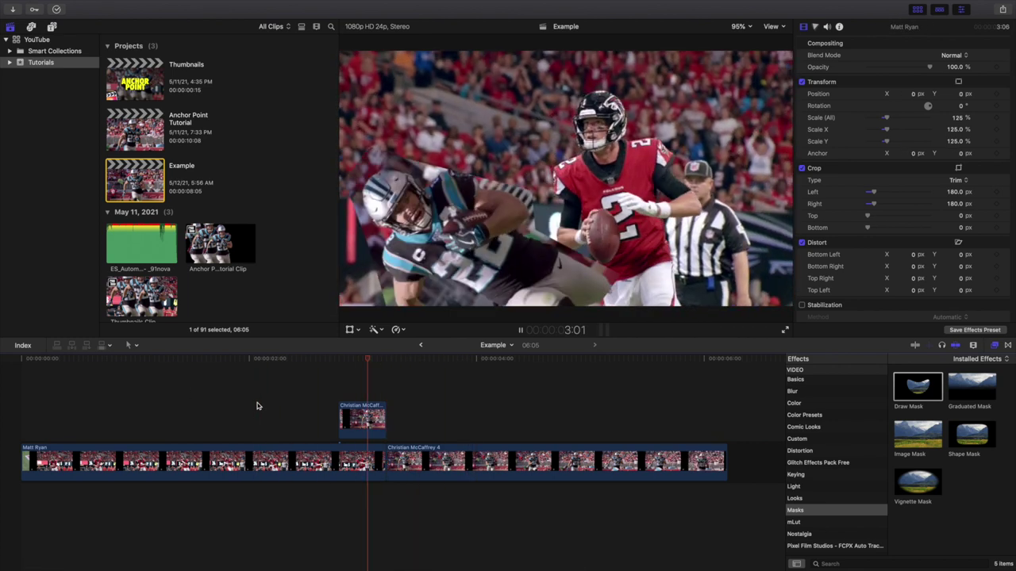
left_click(131, 405)
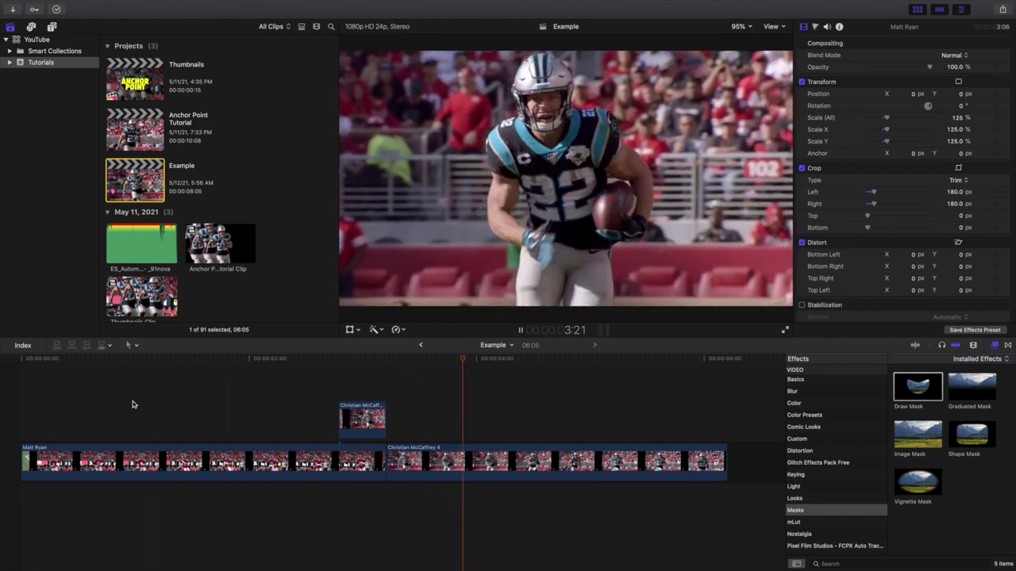
left_click(132, 404)
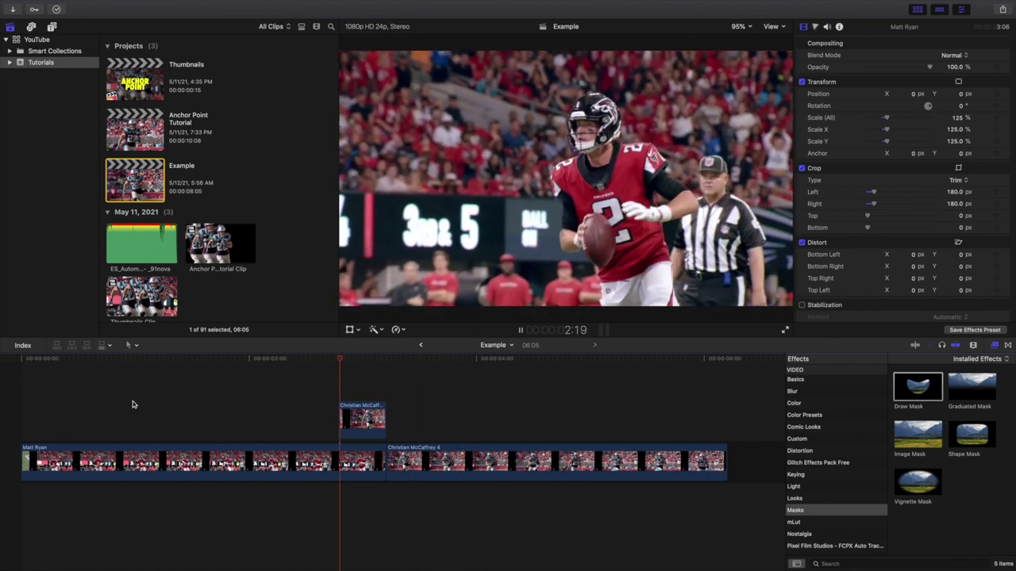
key("space")
Return to the freeze frame's first frame and undo its rotation keyframes
left_click(350, 422)
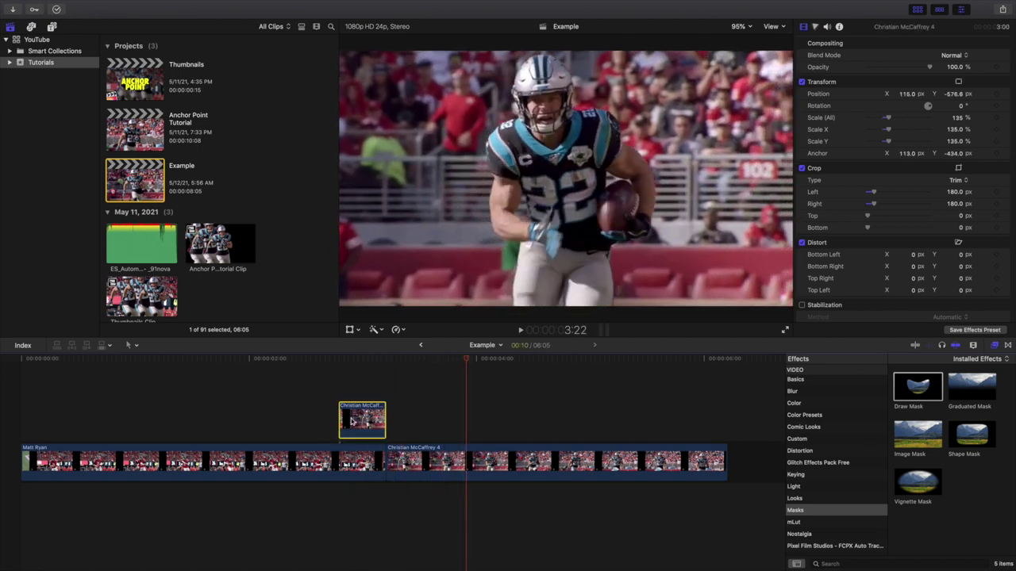
left_click(340, 408)
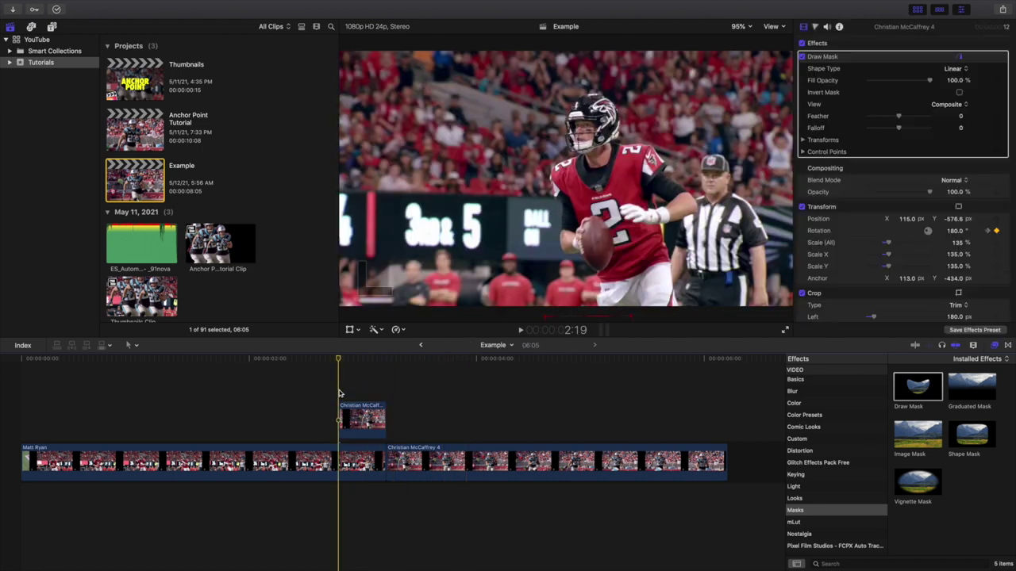
key("space")
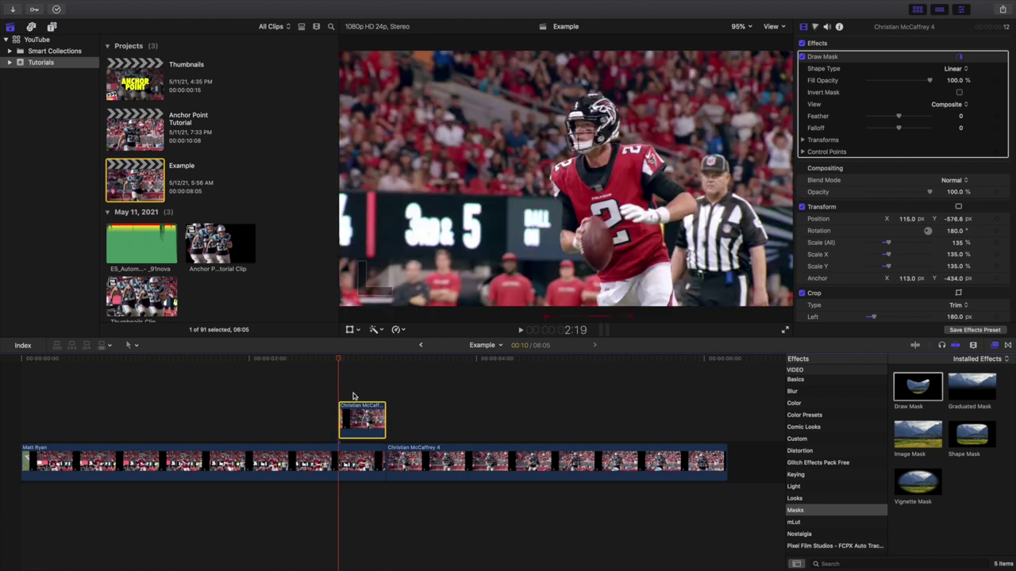
key("super+equal")
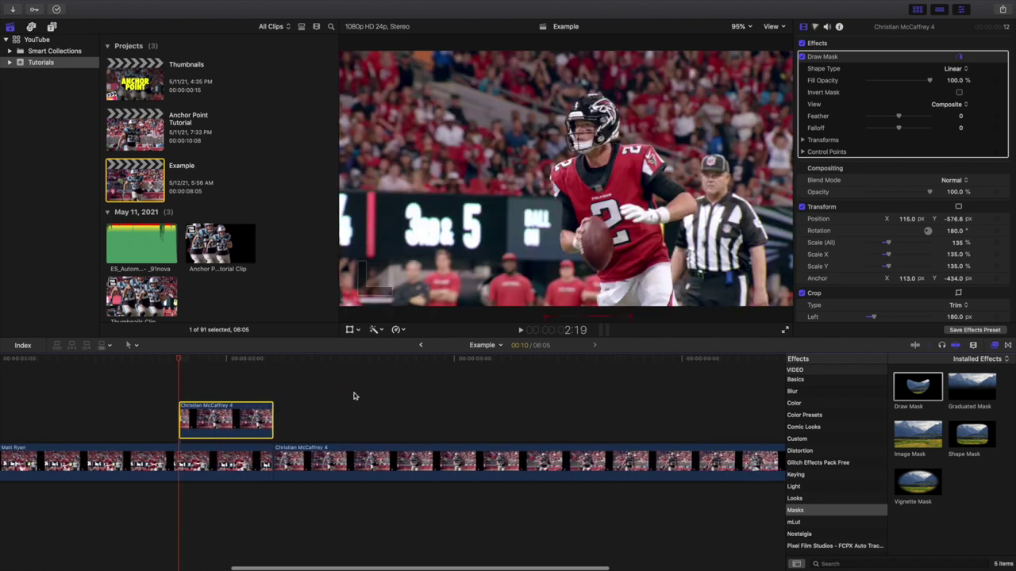
key("super+z")
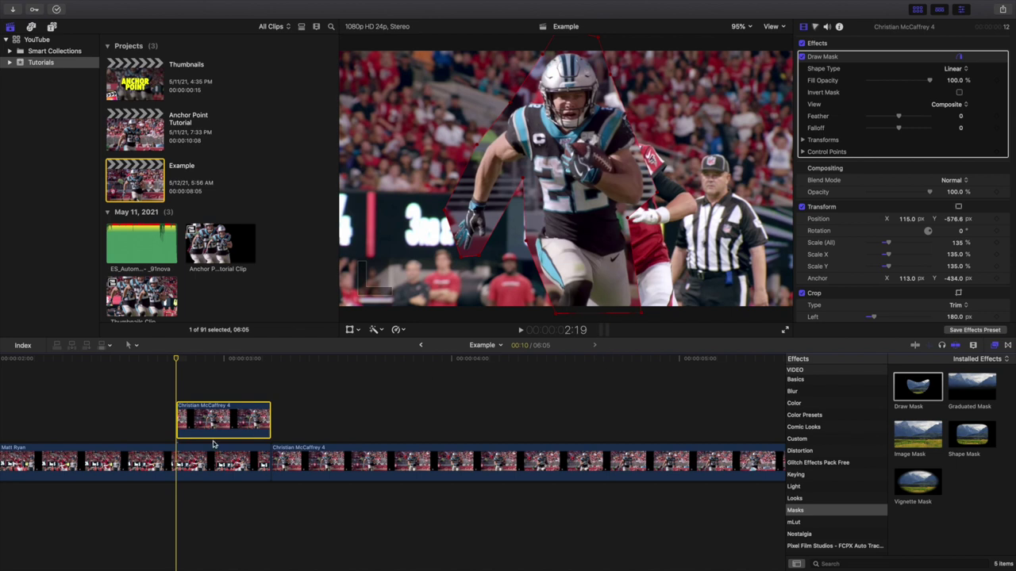
Extend the start of the freeze frame back to 2:14, making it 15 frames long, and play it through
type("10")
key("Return")
left_click_drag(222, 424, 175, 425)
left_click(129, 390)
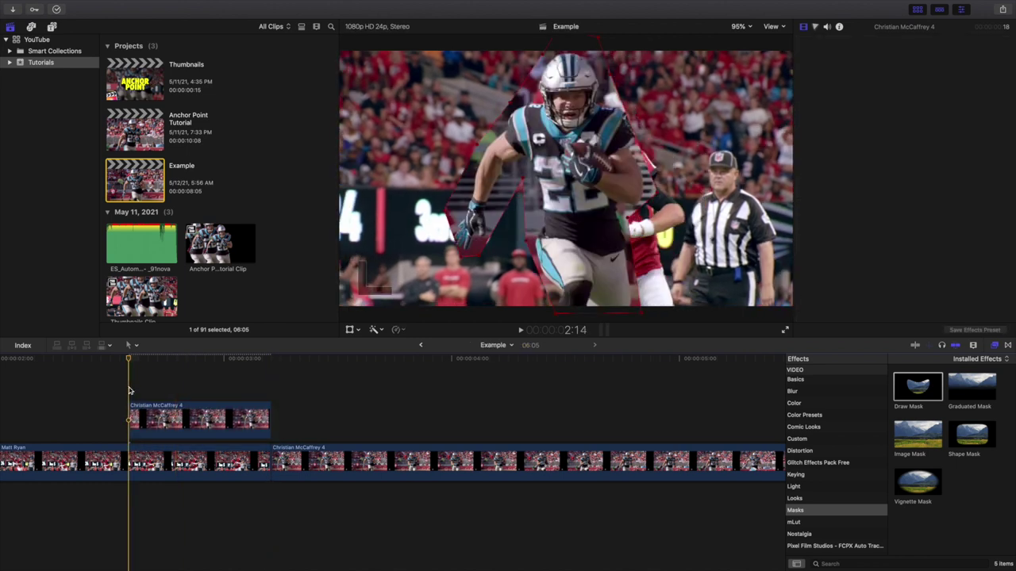
key("space")
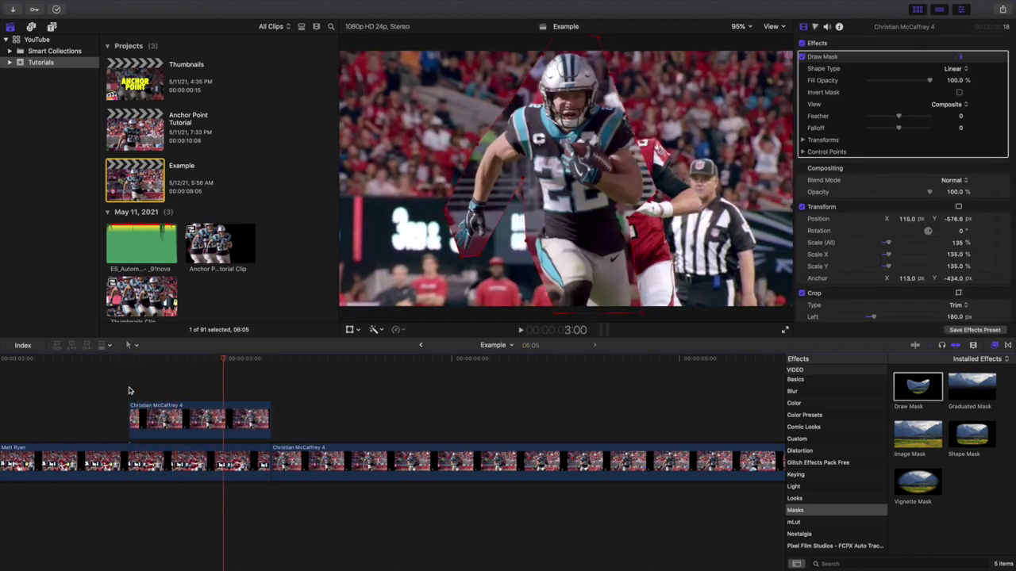
Set the freeze frame's Scale (All) to 0% at its first frame with a scale keyframe there
left_click(129, 391)
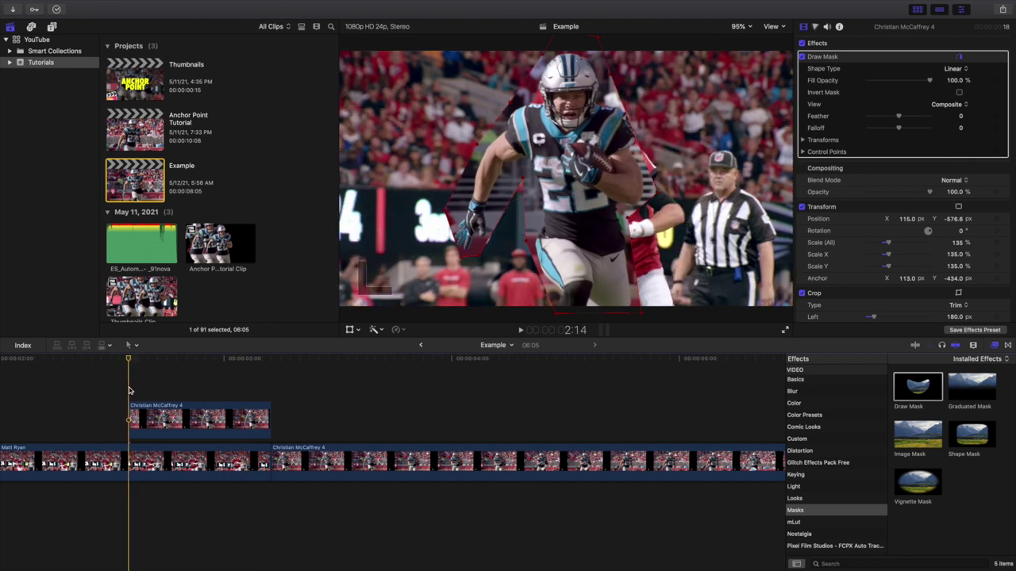
left_click(176, 415)
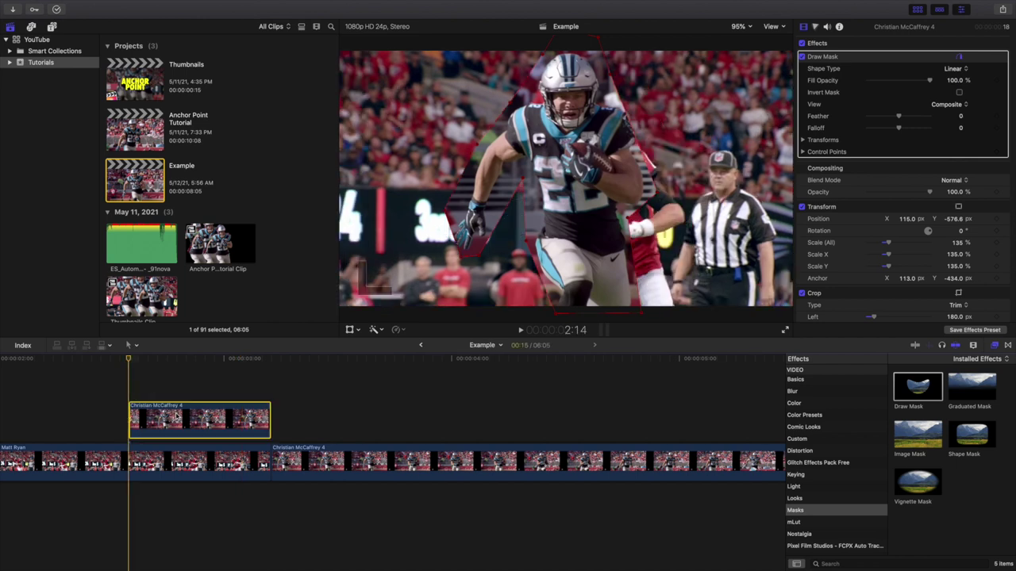
left_click(958, 245)
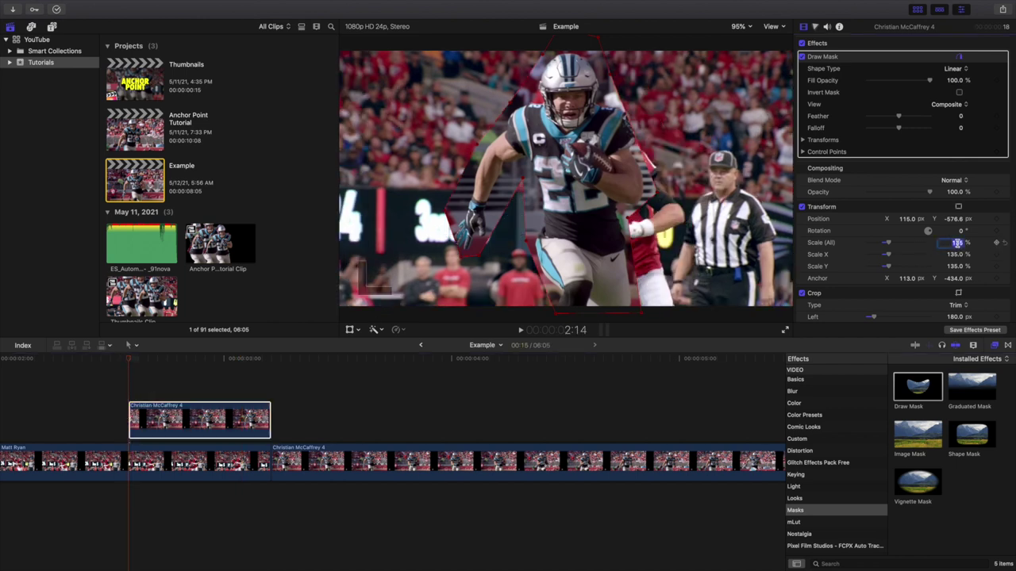
type("0")
key("Return")
left_click(995, 243)
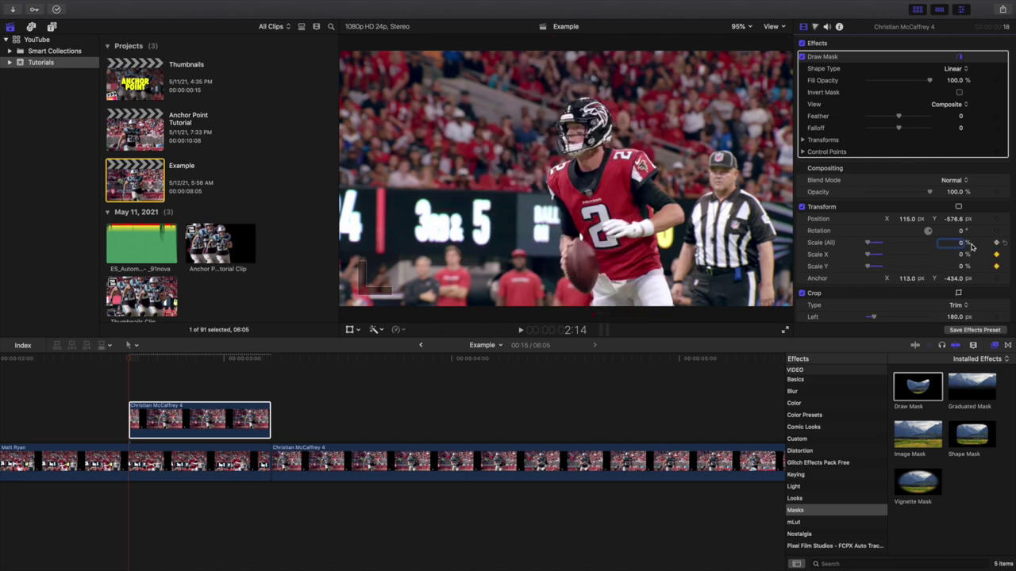
Keyframe the freeze frame's Scale (All) to 135% at its end
left_click(269, 392)
left_click(246, 413)
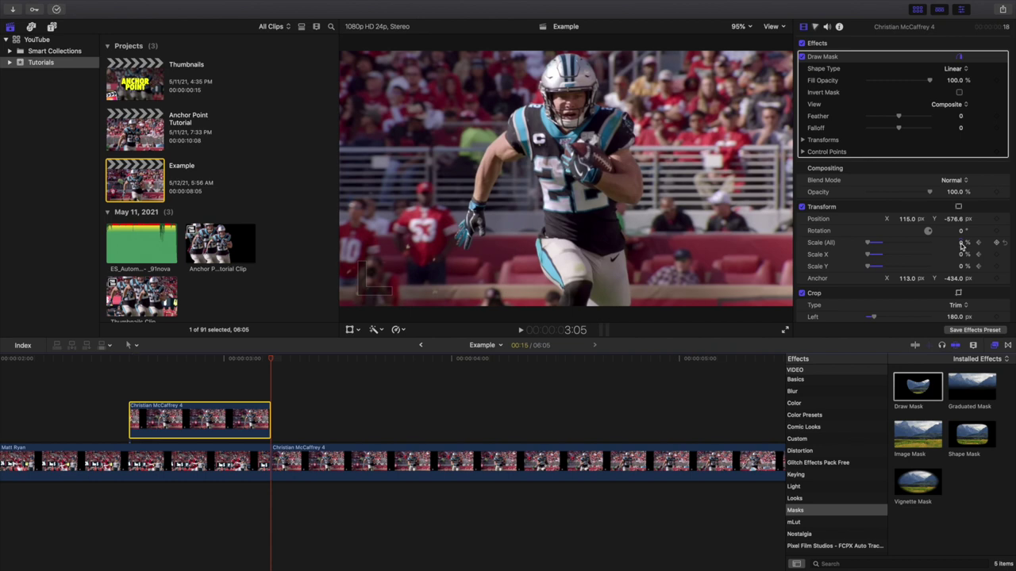
left_click(961, 243)
type("135")
key("Return")
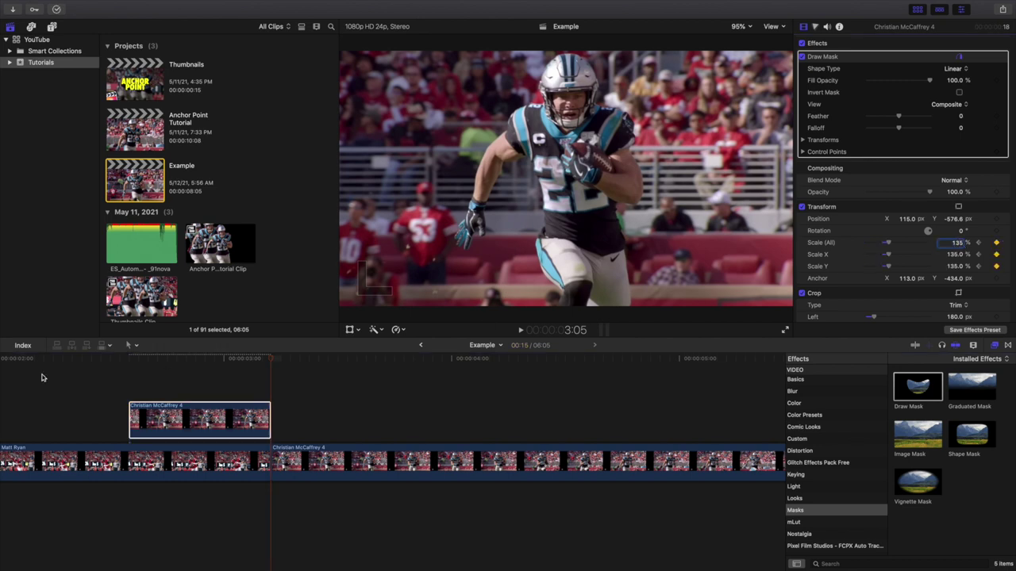
Play back the scaling player entrance from the freeze frame's start and repeatedly from the Matt Ryan clip, viewing the whole timeline
left_click(130, 388)
key("space")
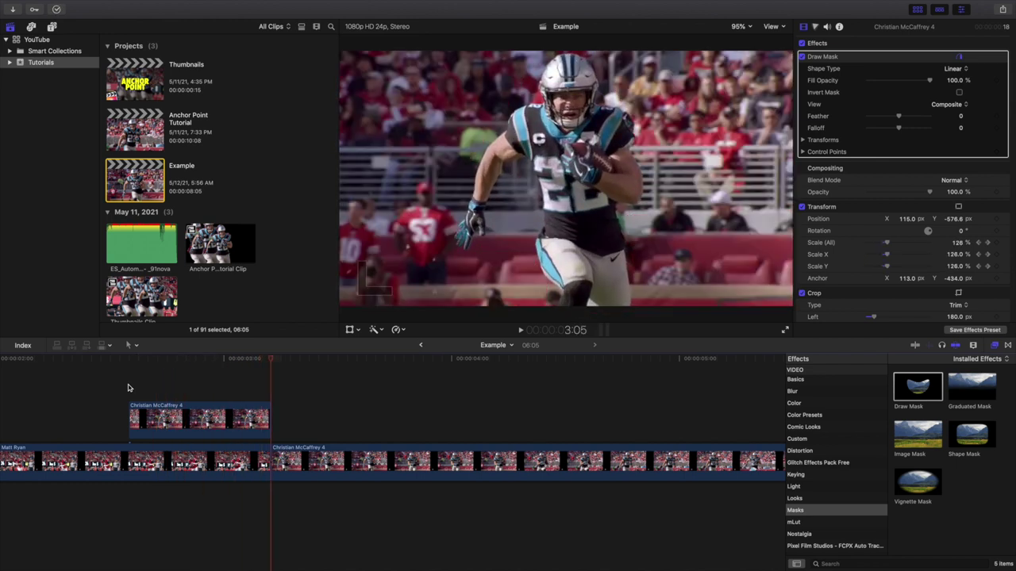
key("shift+z")
left_click(170, 386)
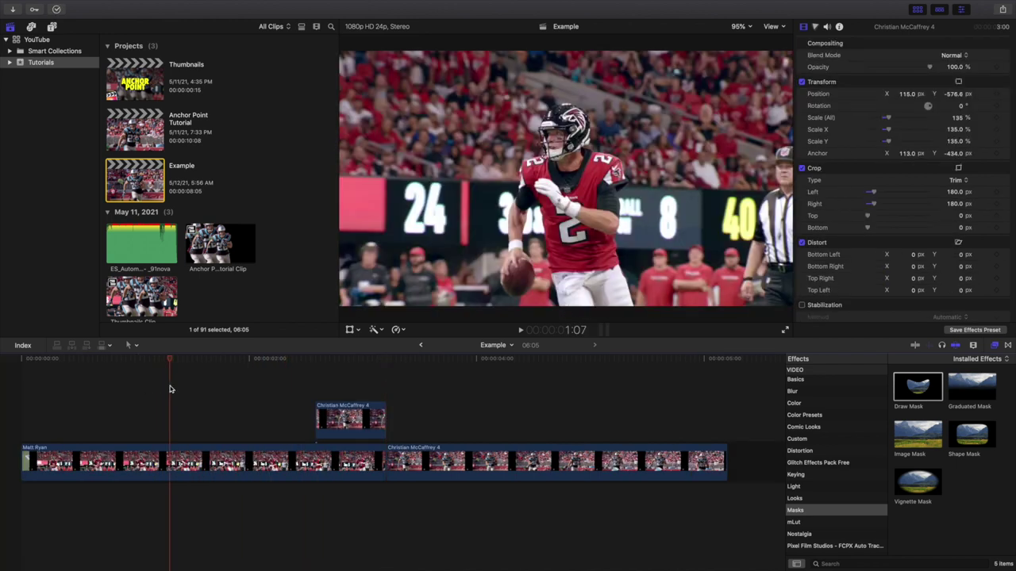
key("space")
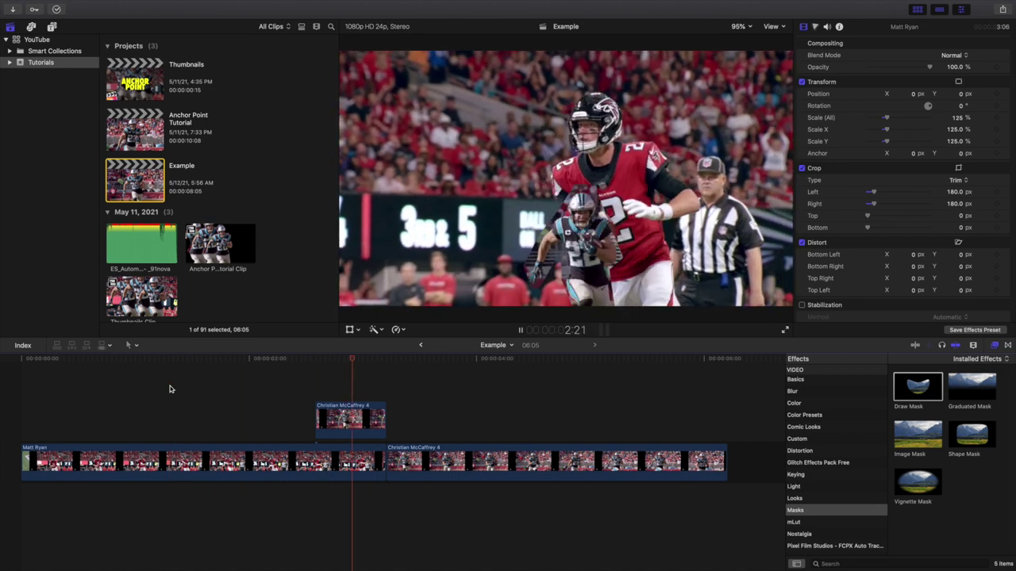
left_click(255, 385)
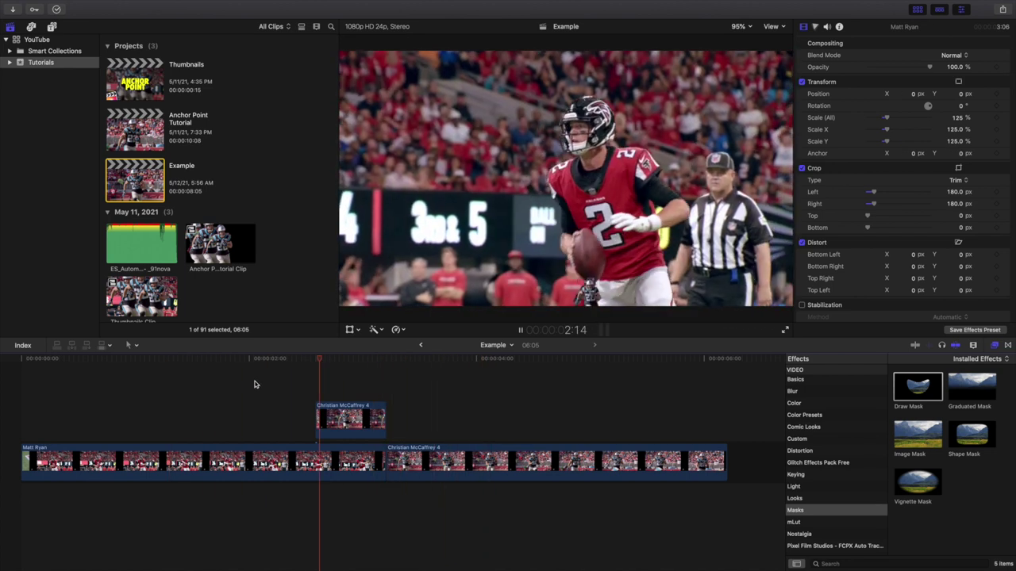
left_click(255, 385)
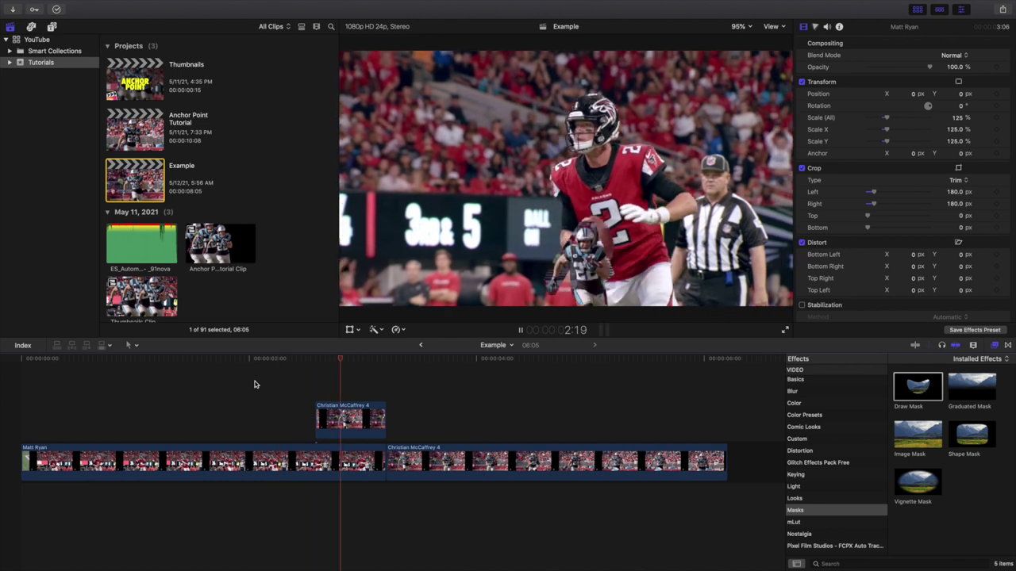
left_click(255, 385)
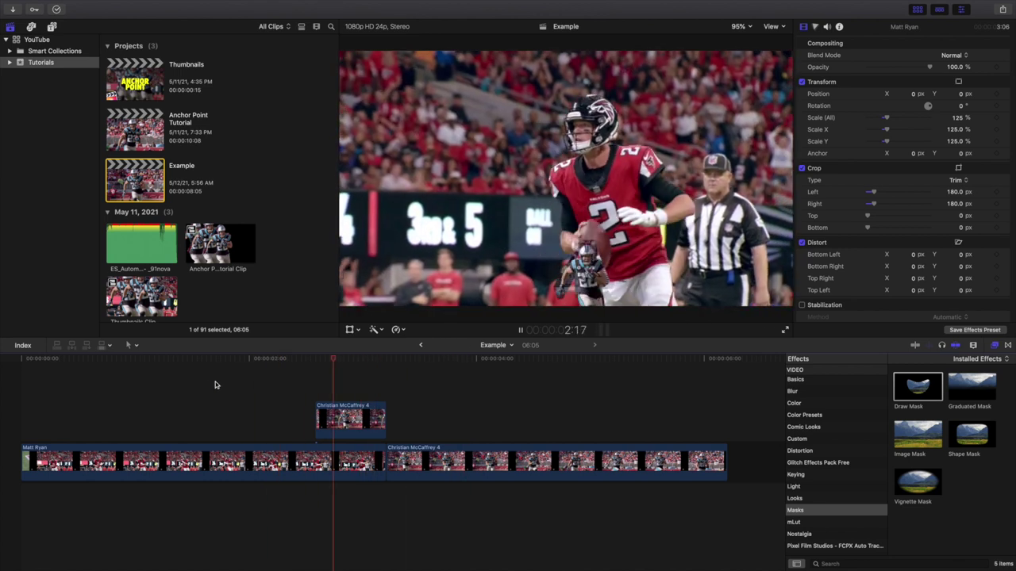
left_click(206, 385)
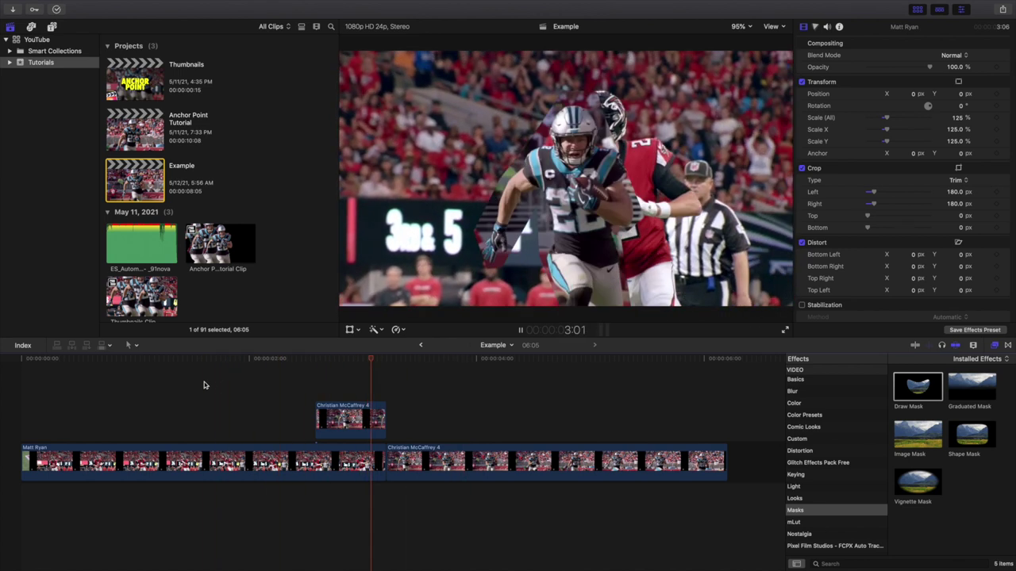
left_click(127, 390)
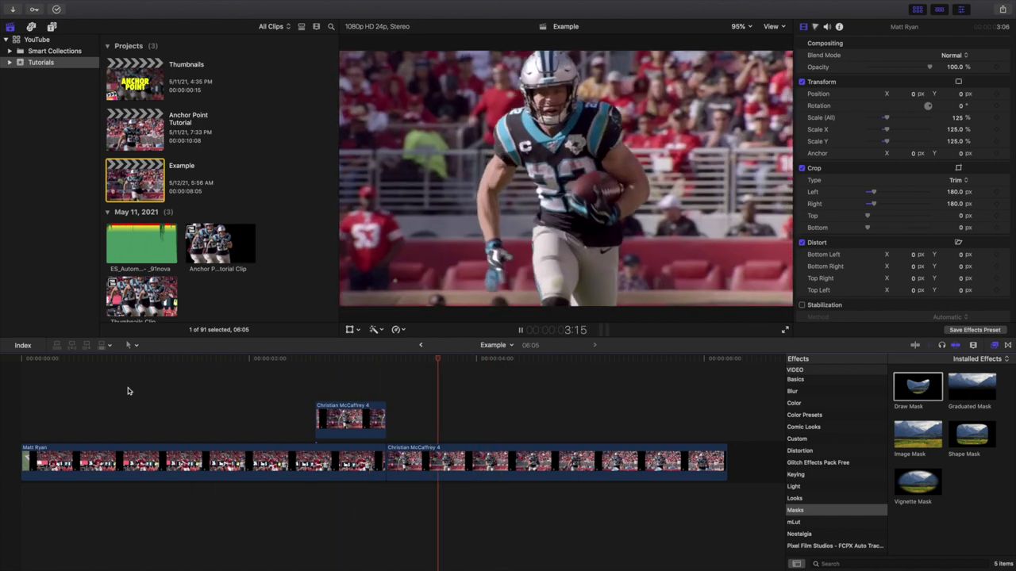
left_click(129, 390)
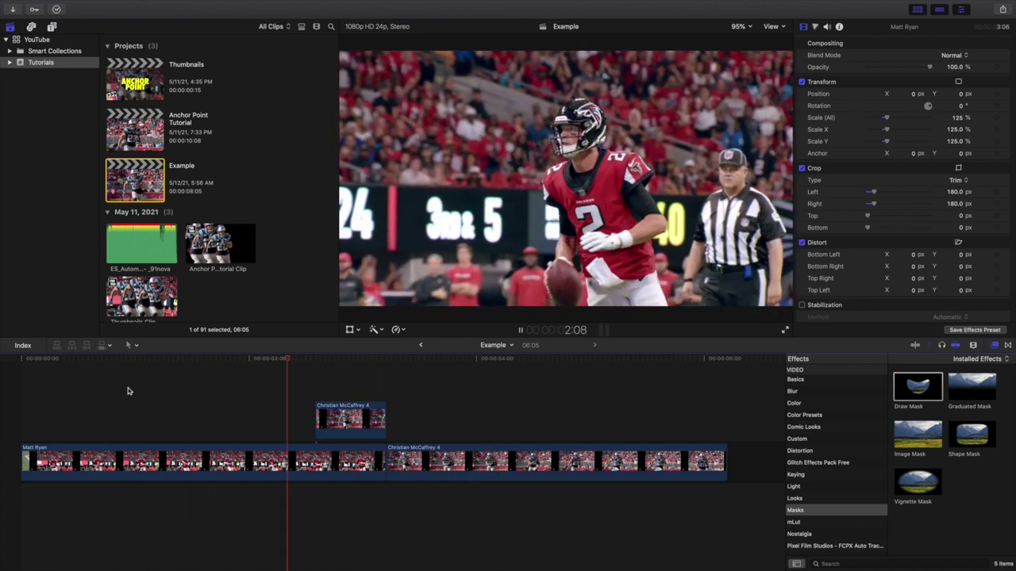
key("space")
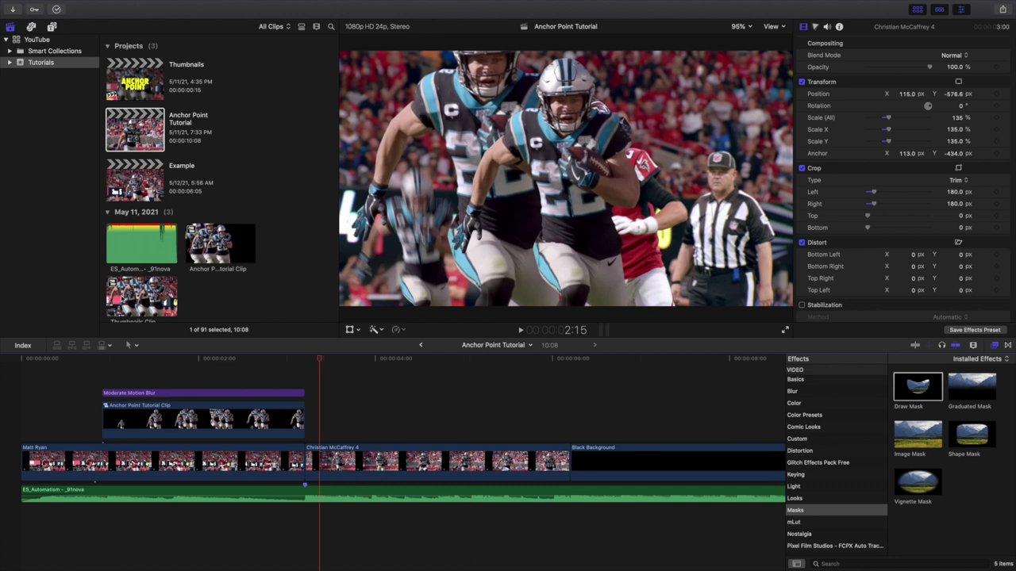
Open the Anchor Point Tutorial Clip compound clip from the Anchor Point Tutorial project and fit its layers in the timeline
left_click(103, 362)
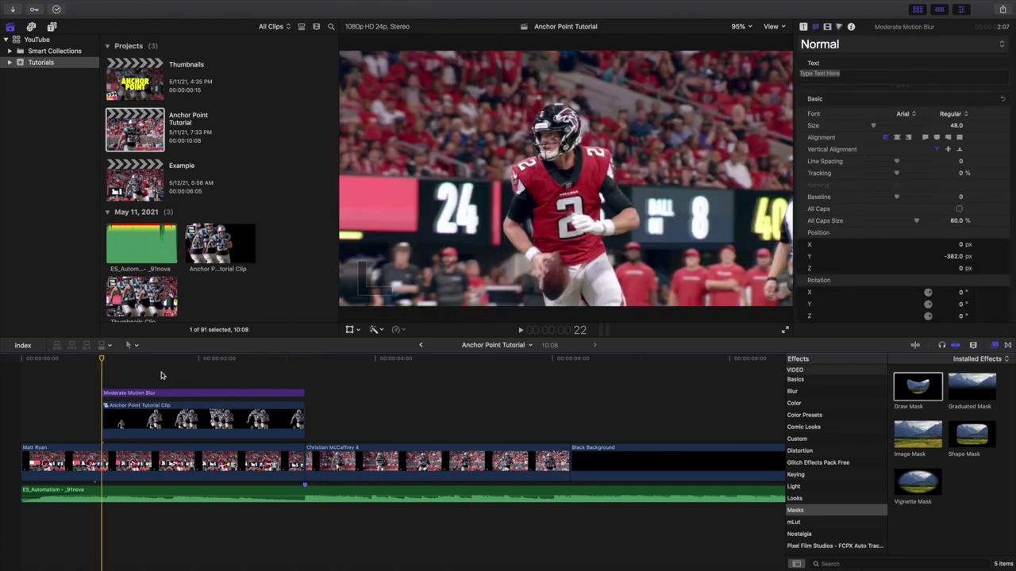
double_click(162, 415)
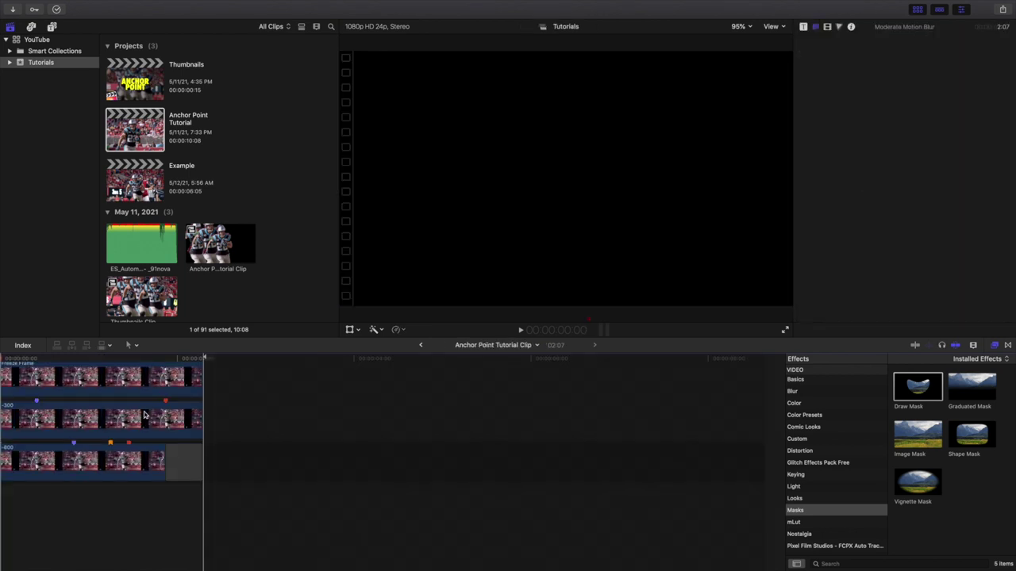
left_click(26, 409)
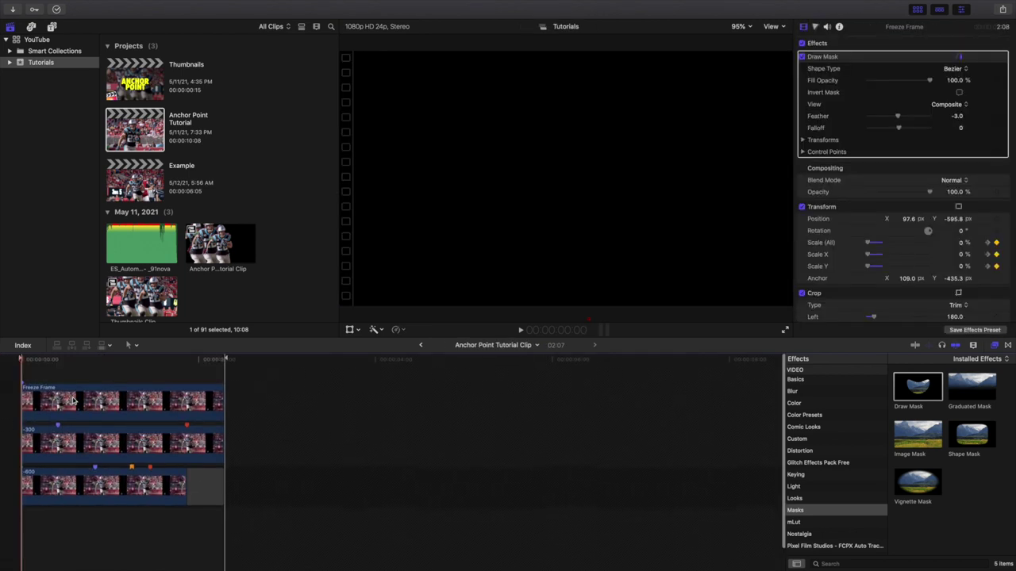
key("shift+z")
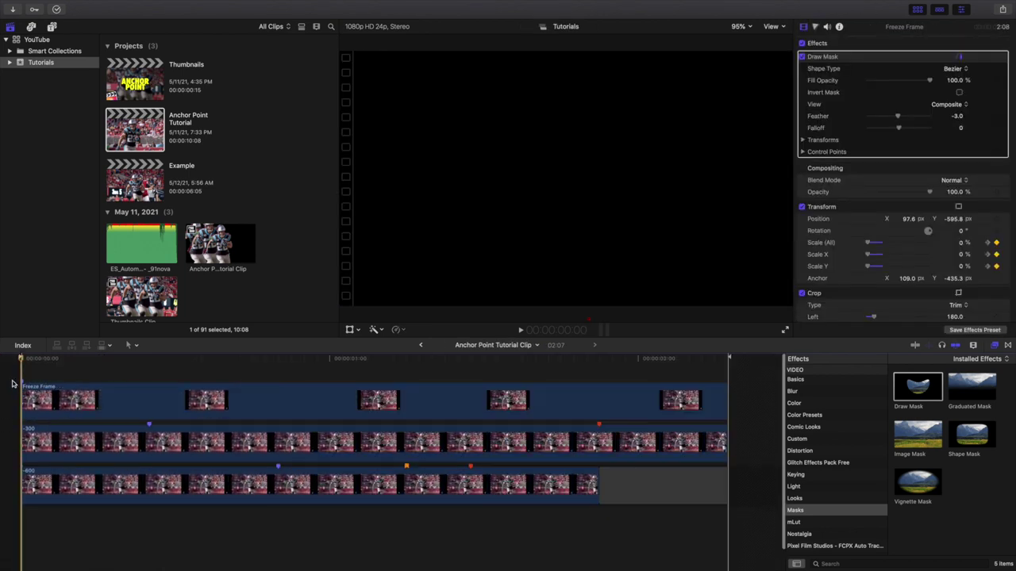
left_click(994, 346)
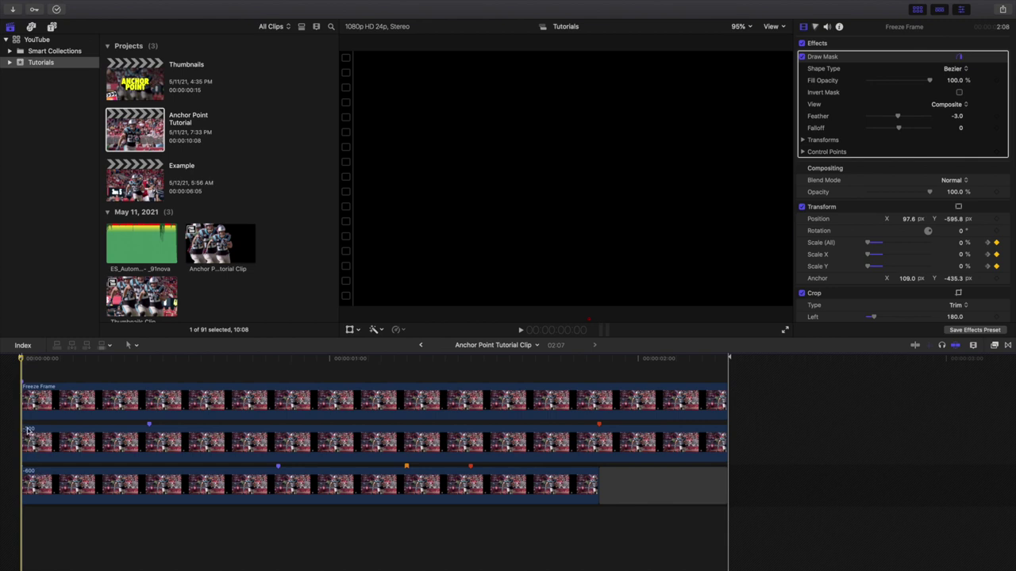
Play the compound clip from its start to examine how the Freeze Frame, -300 and -600 layers scale in
key("space")
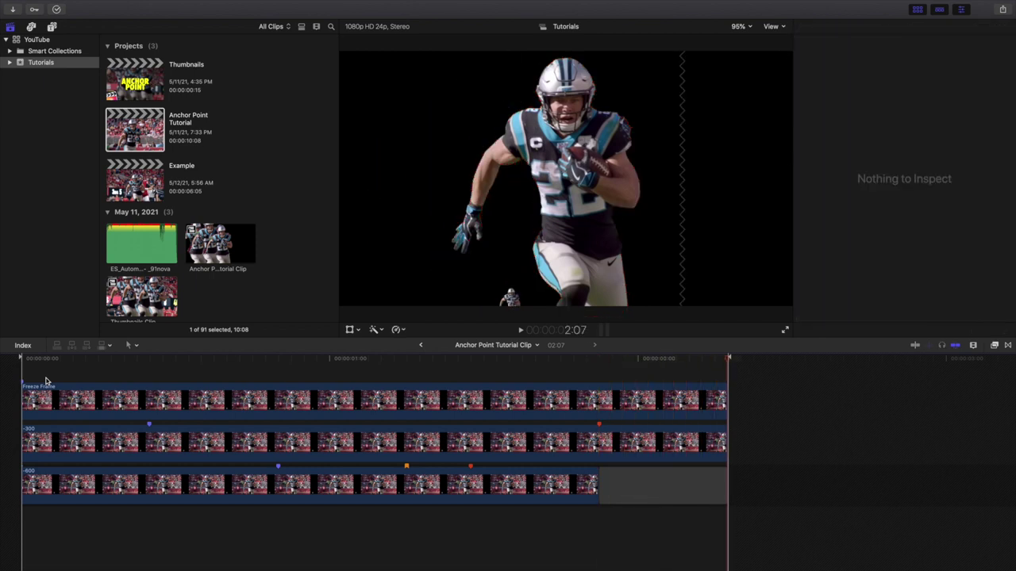
left_click(21, 377)
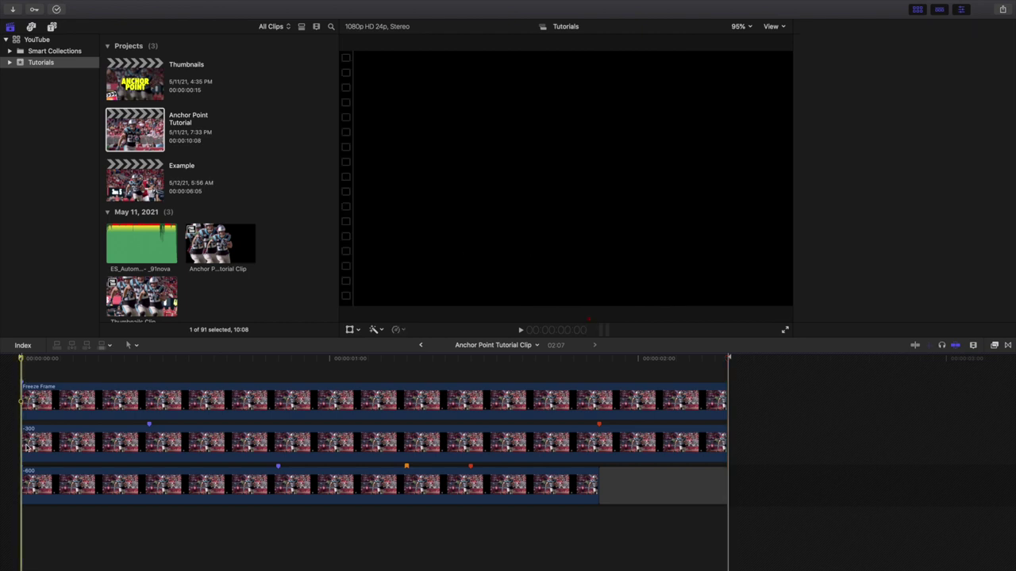
key("super+4")
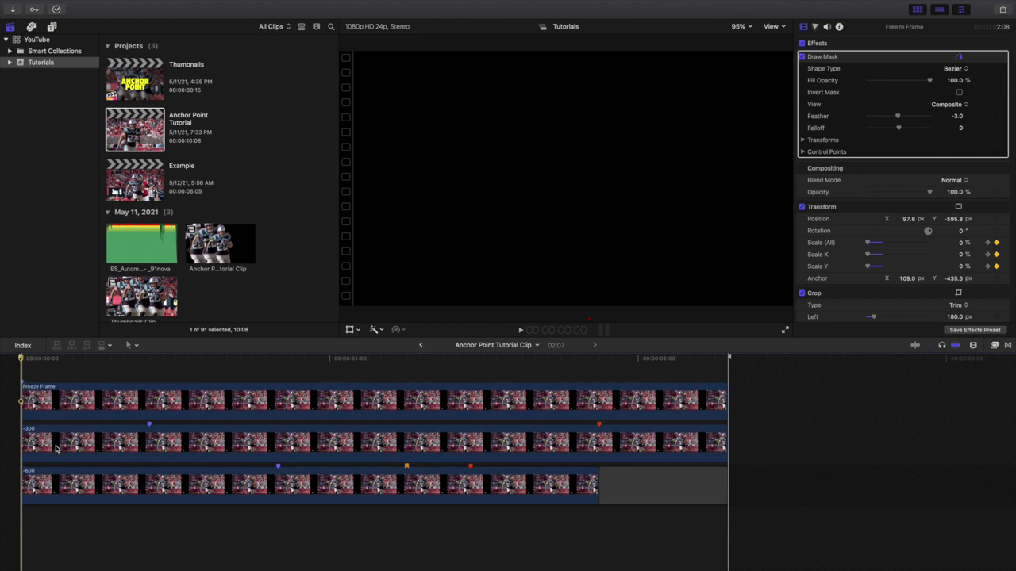
key("space")
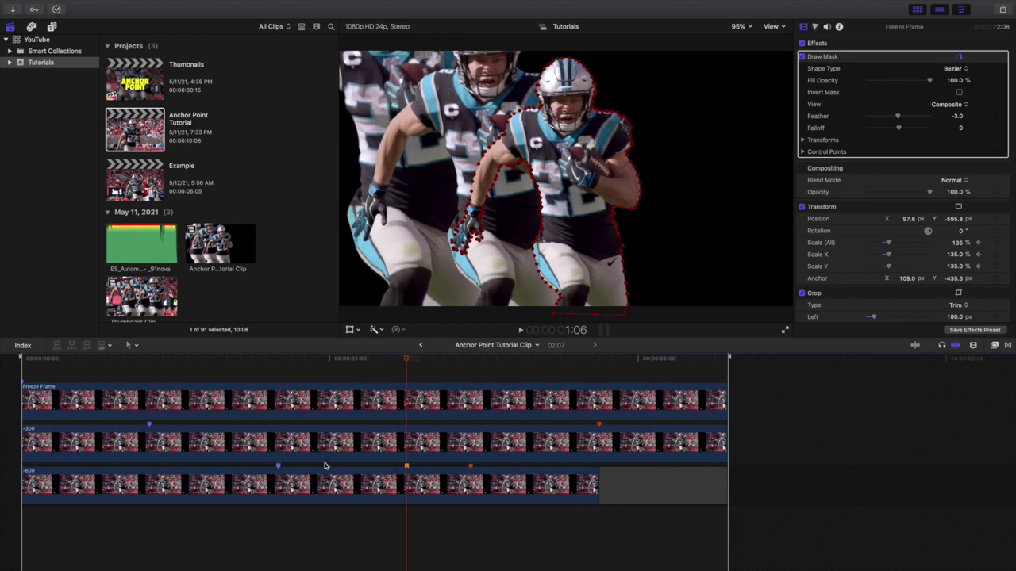
Inspect the -600 and -300 layers' transform settings, and play the finished entrance from the start of the Anchor Point Tutorial project
left_click(403, 487)
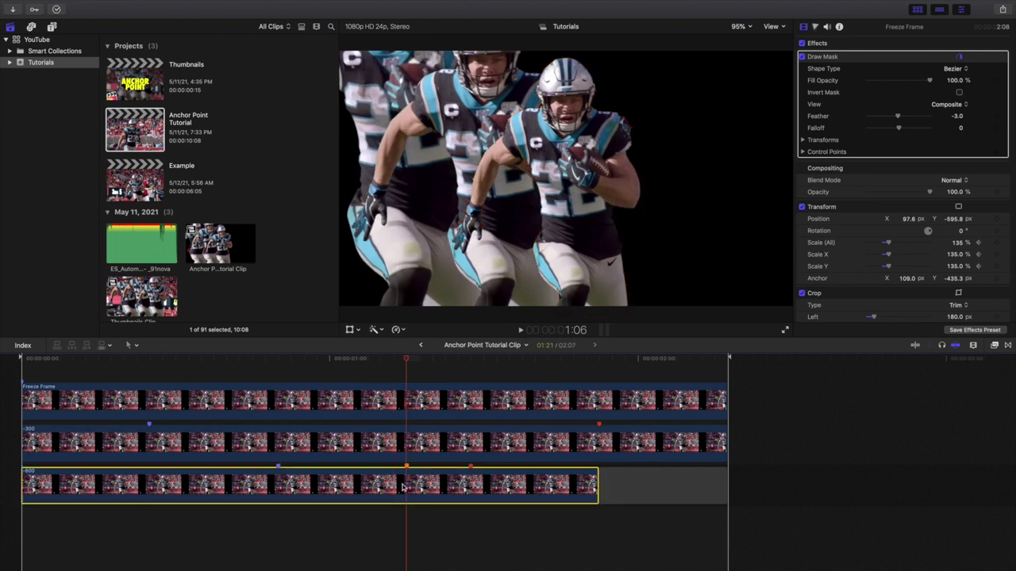
left_click(169, 432)
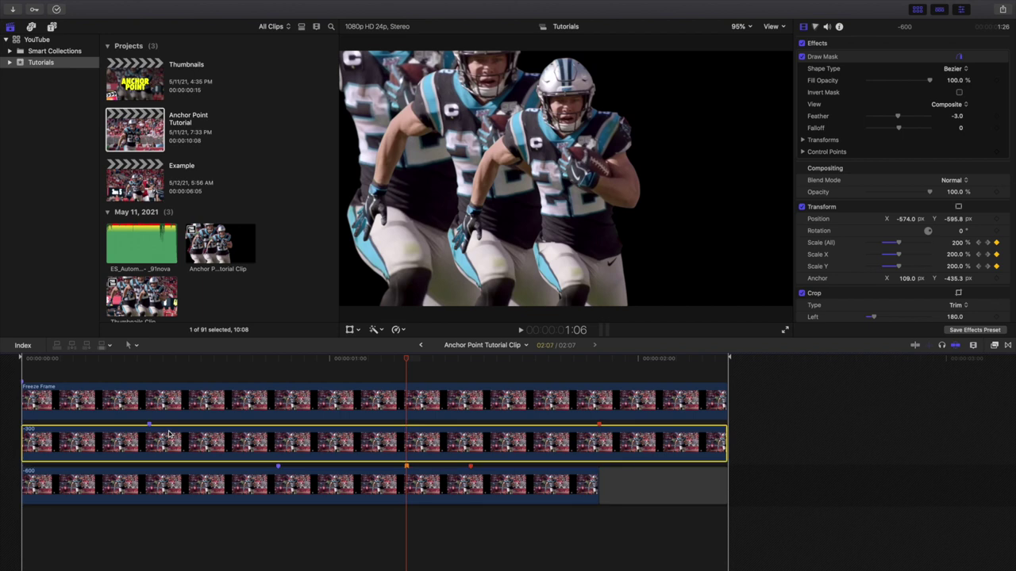
left_click(419, 345)
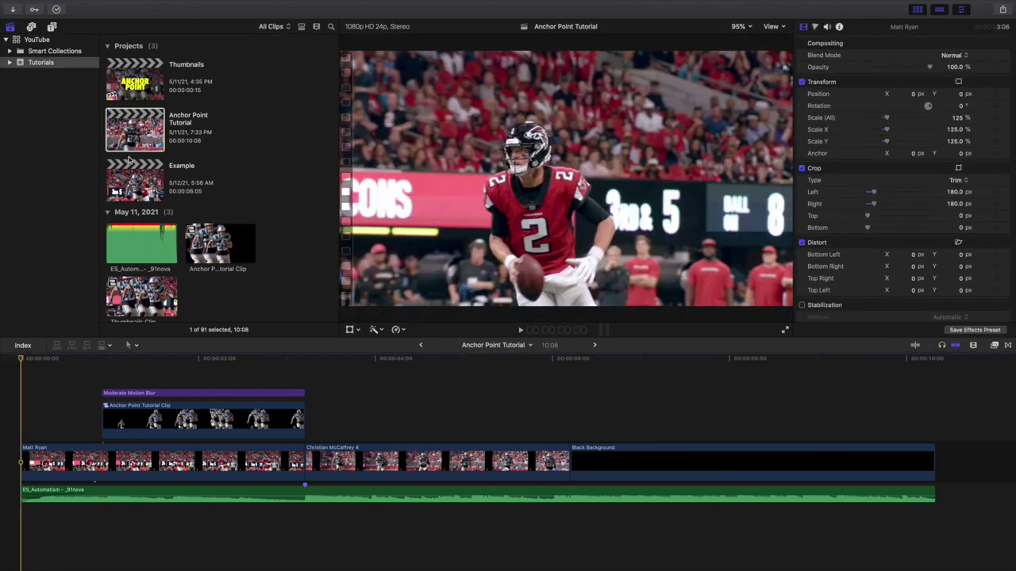
key("space")
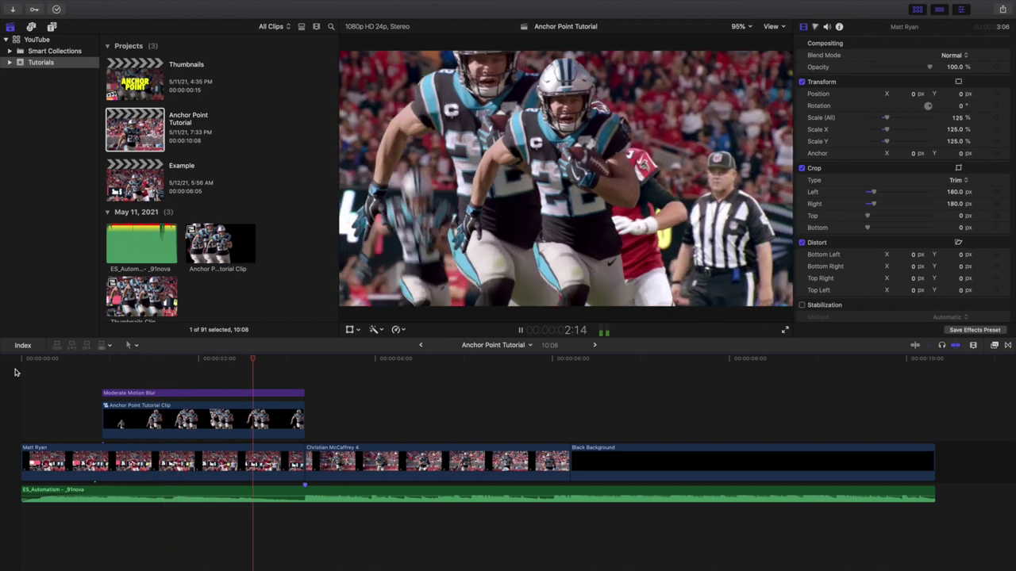
key("space")
key("Home")
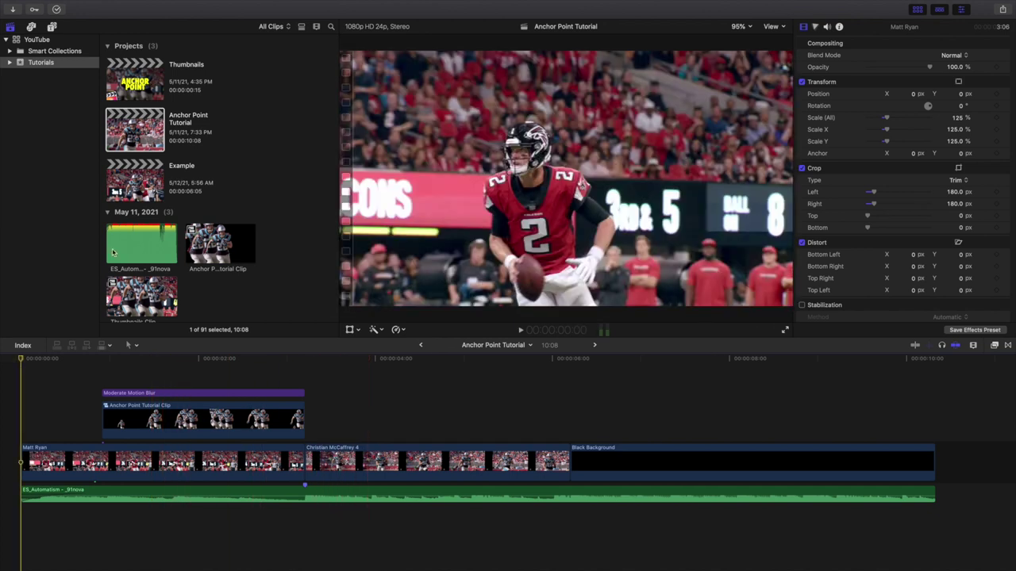
In the Example project, clear the Scale keyframes of the connected Christian McCaffrey 4 clip and set its Scale (All) to 135%
double_click(146, 175)
left_click(347, 398)
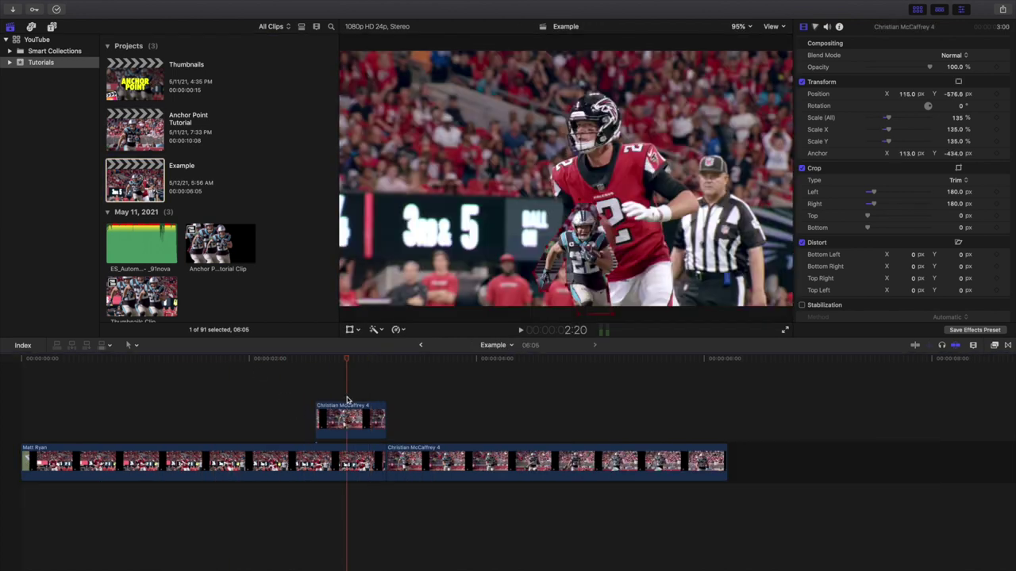
left_click(345, 419)
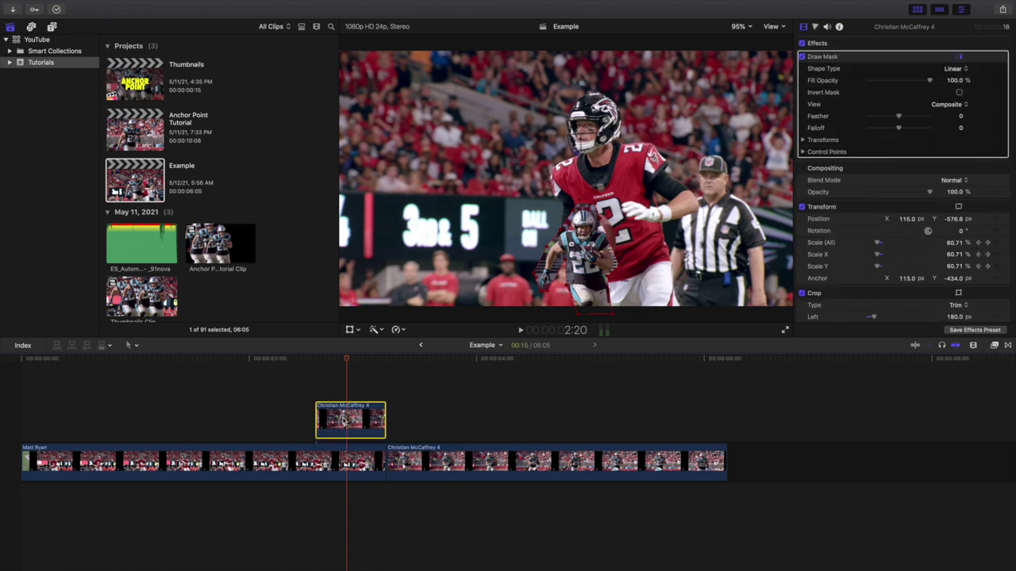
left_click(1004, 242)
left_click(957, 243)
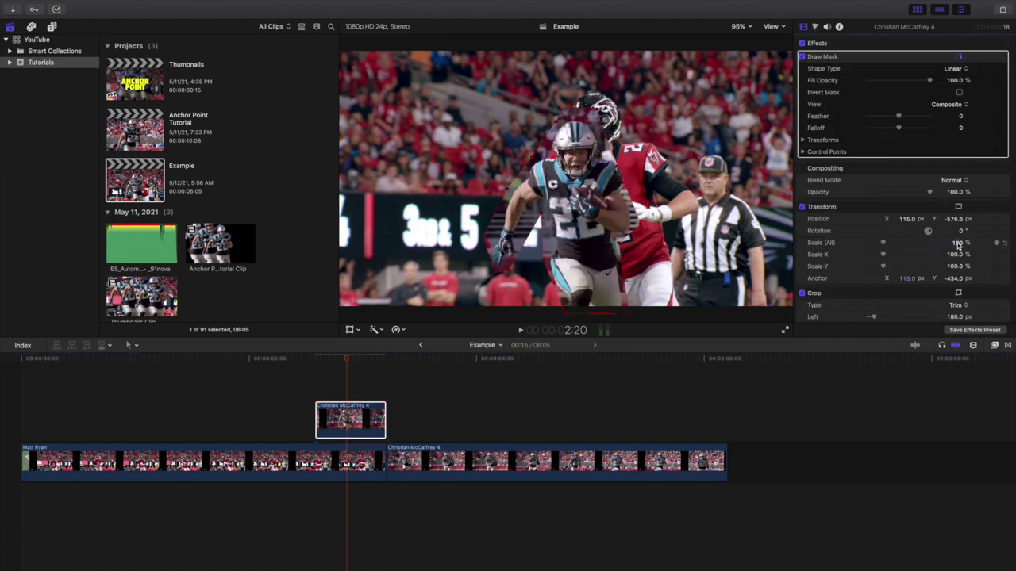
type("135")
key("Return")
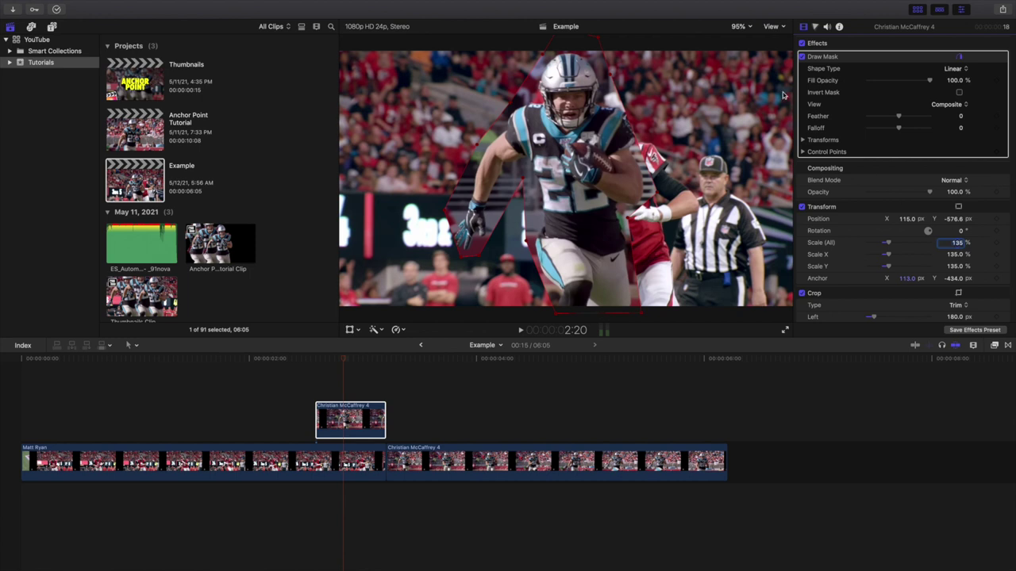
Show the clip's on-screen transform controls and rotate it around its anchor point to about -37.4°
left_click(743, 27)
left_click(747, 68)
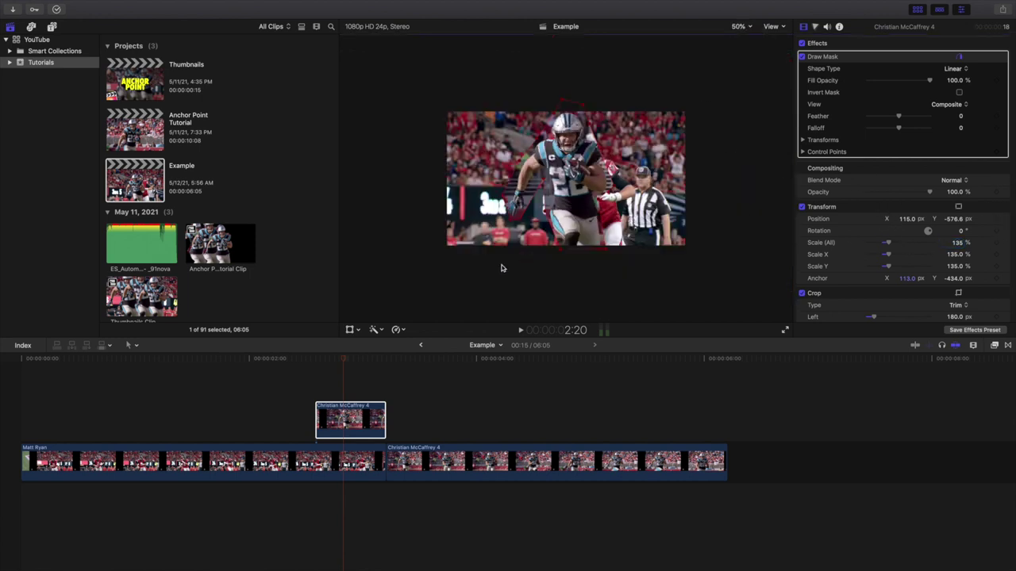
left_click(350, 331)
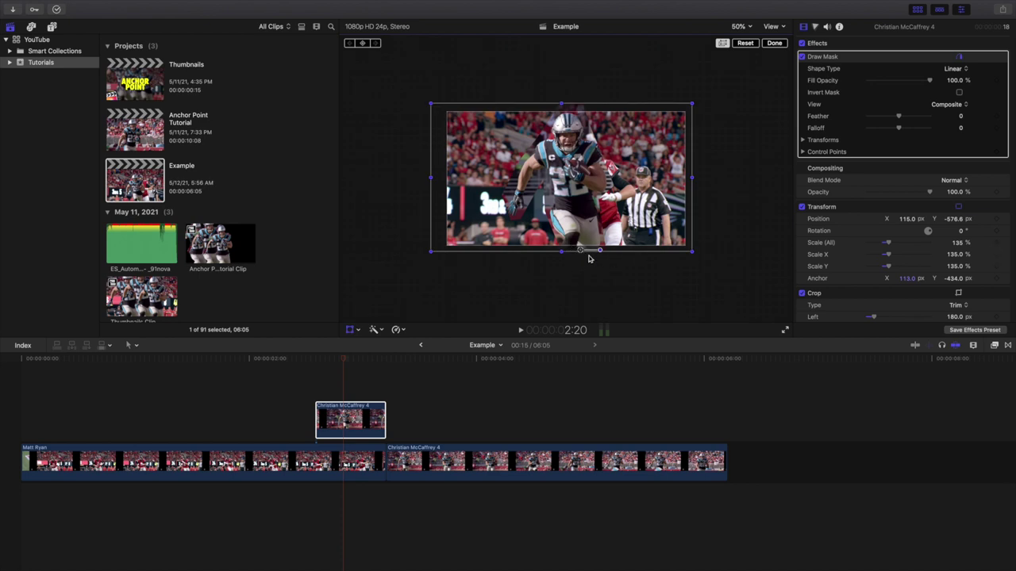
left_click_drag(961, 231, 949, 231)
left_click_drag(599, 254, 596, 260)
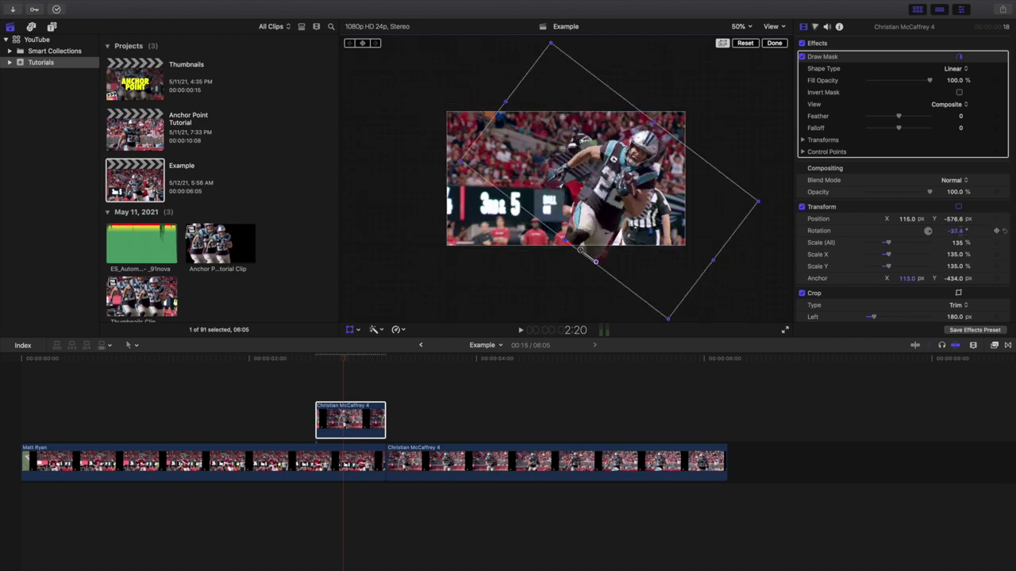
Set the clip's Rotation to 0° and close the on-screen transform controls
type("0")
key("Return")
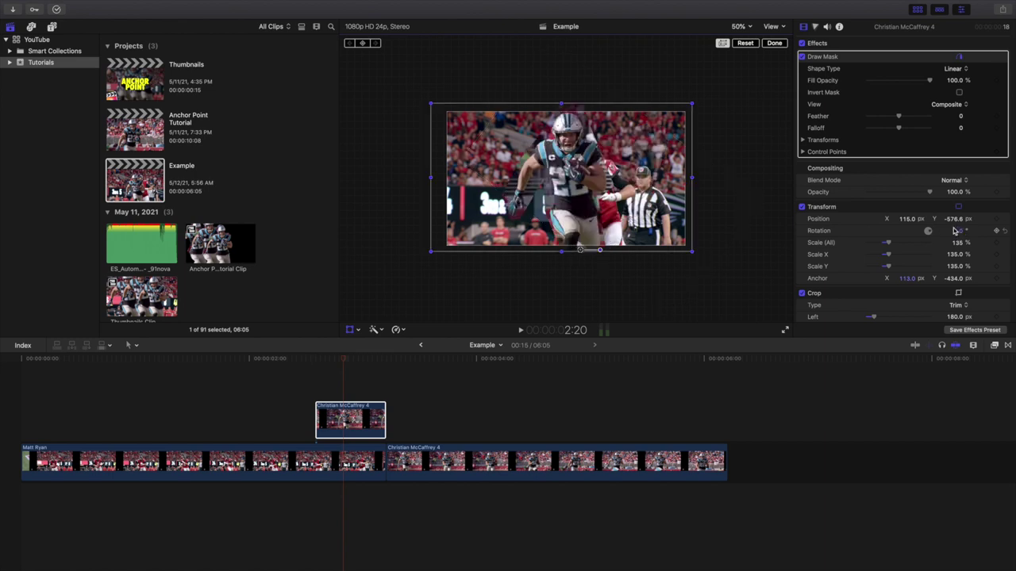
left_click(774, 43)
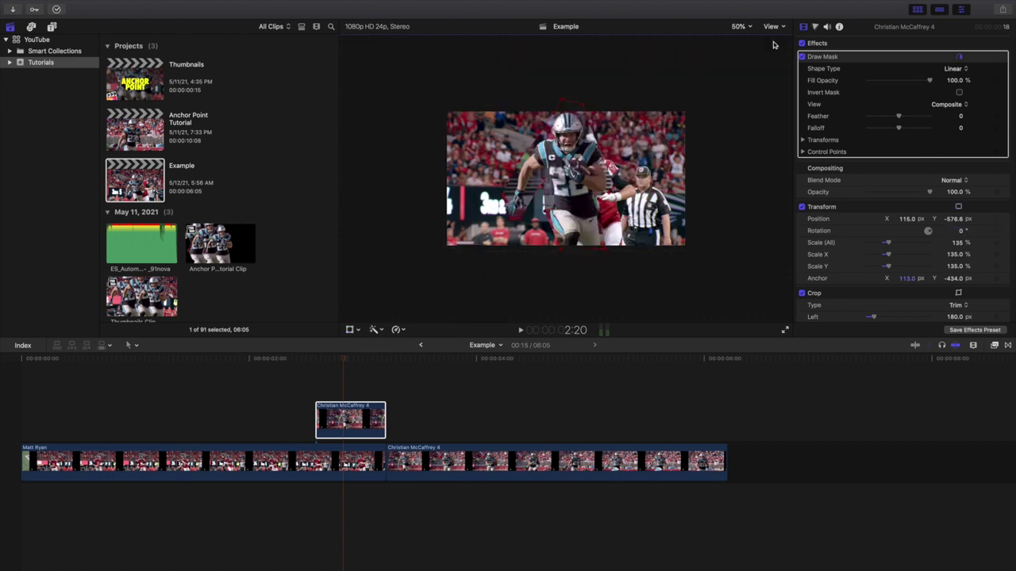